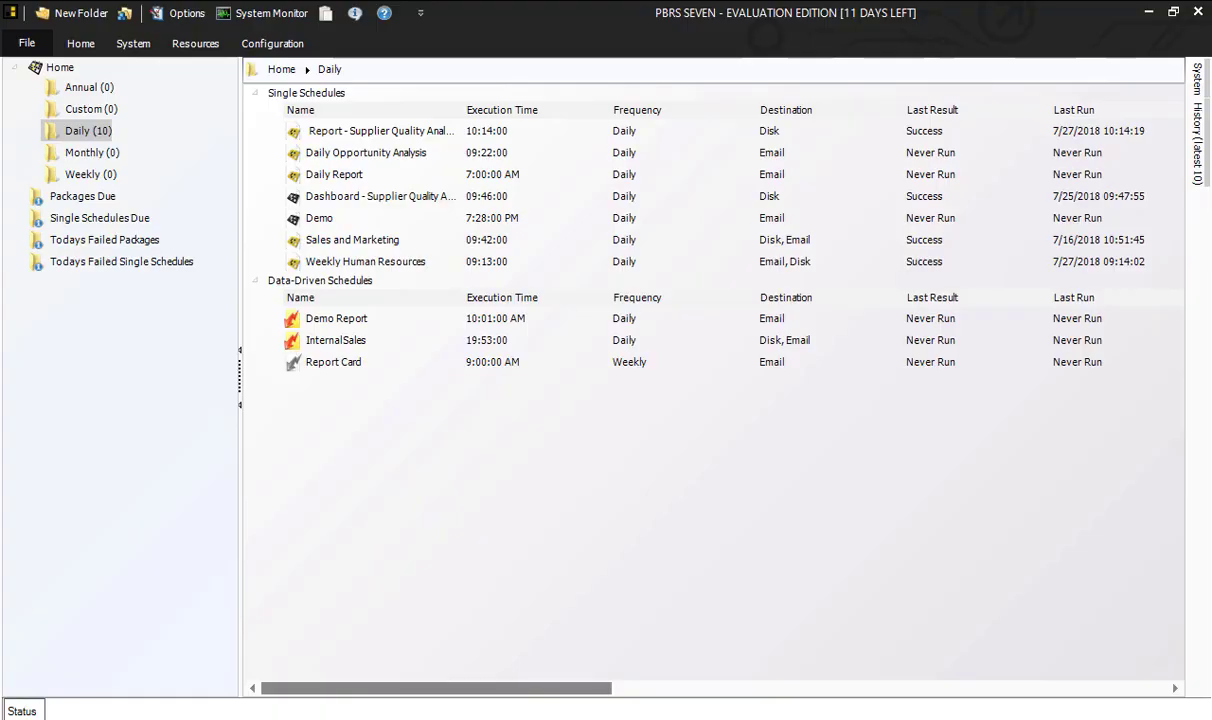
# Start a new data-driven schedule and connect to the CRD Samples data source.
pyautogui.click(80, 43)
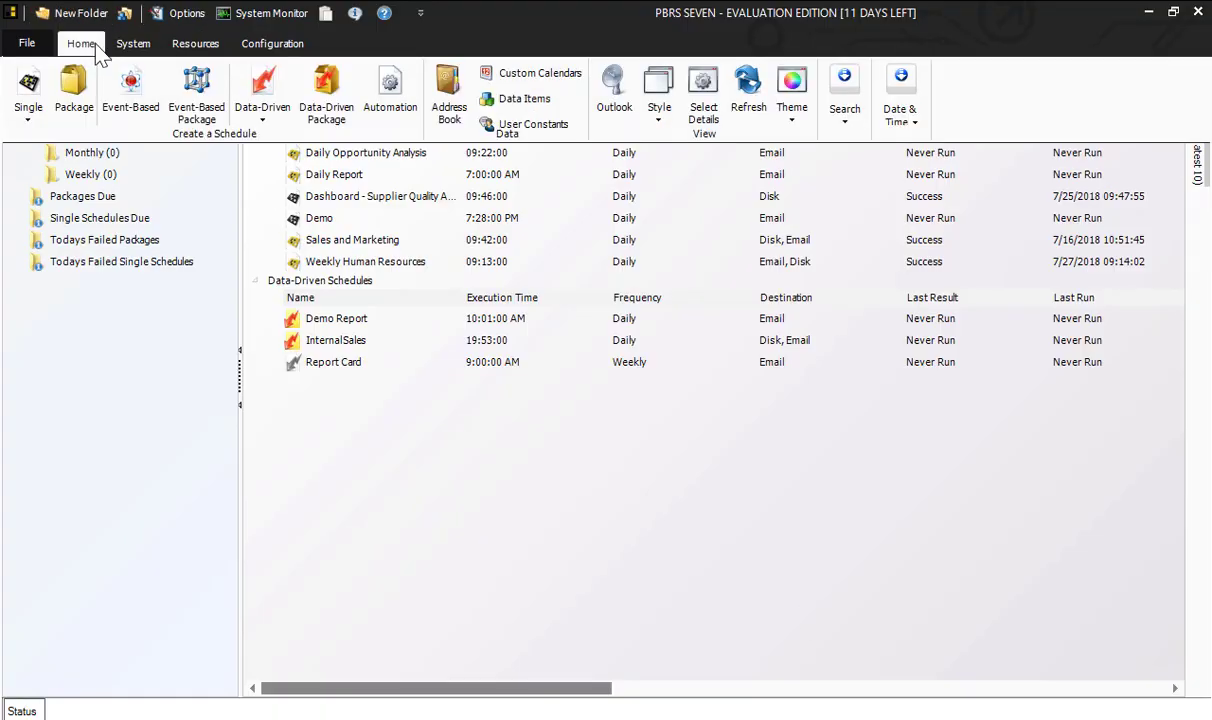
pyautogui.click(270, 128)
pyautogui.click(281, 155)
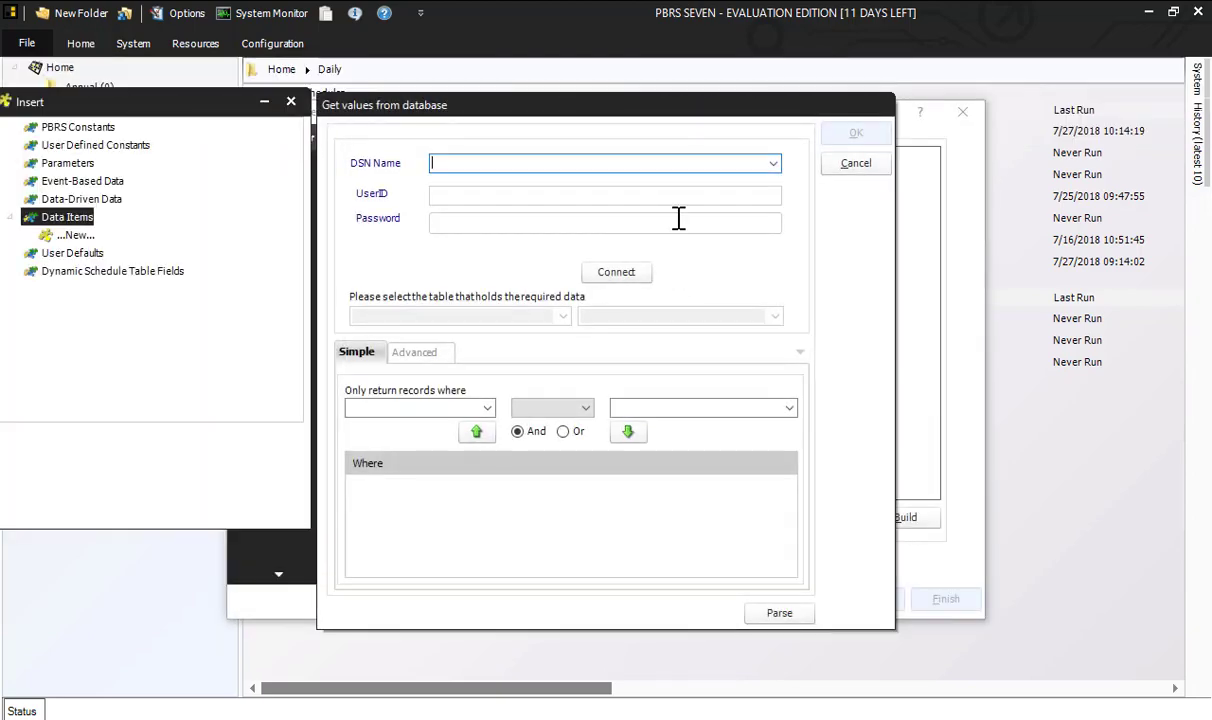
pyautogui.click(775, 164)
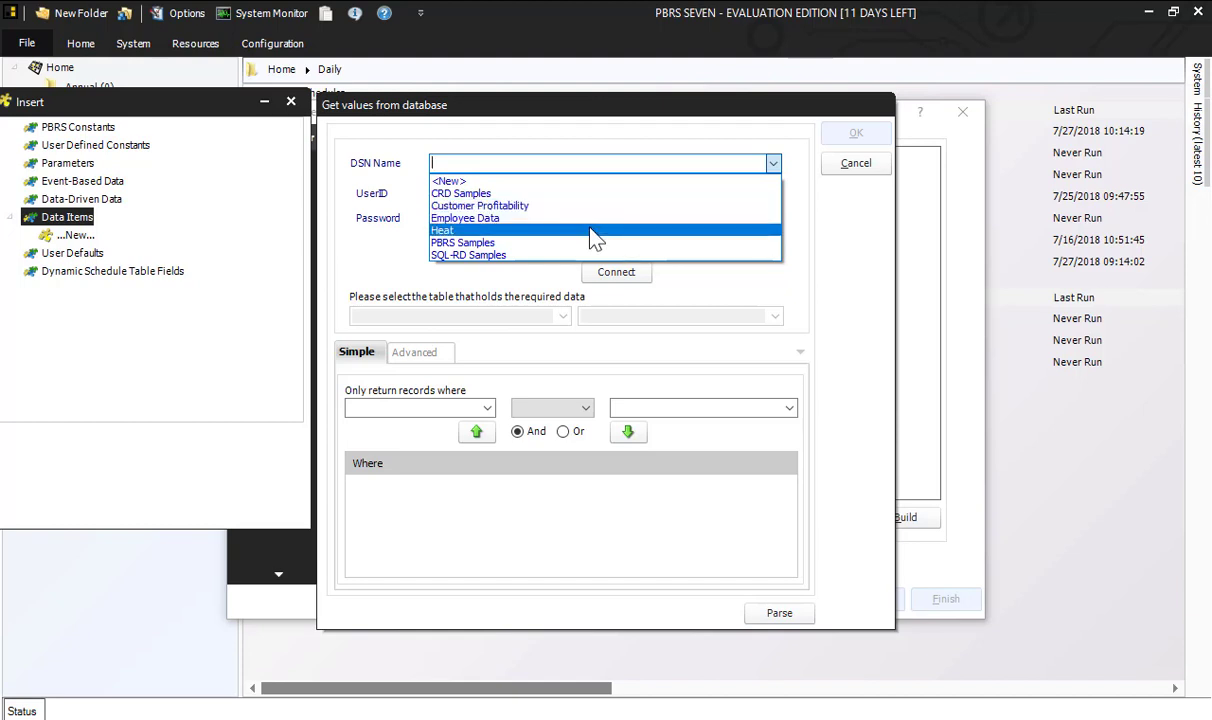
pyautogui.click(593, 195)
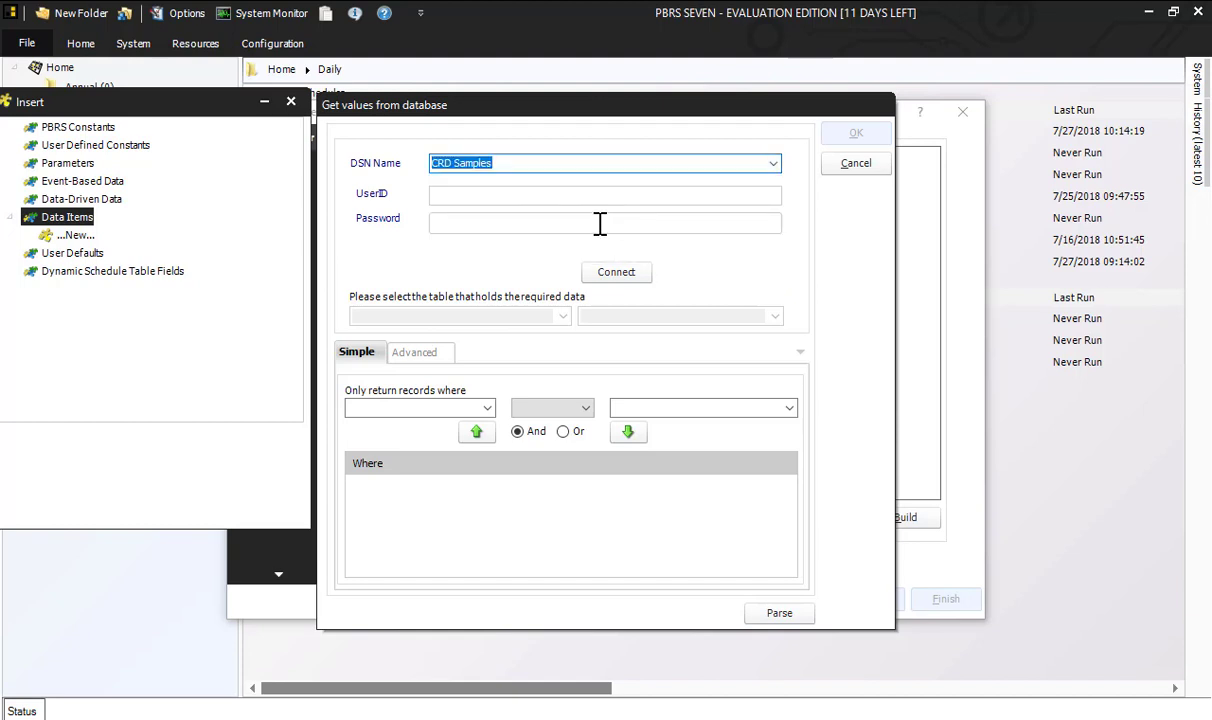
pyautogui.click(472, 196)
pyautogui.click(605, 280)
pyautogui.click(564, 317)
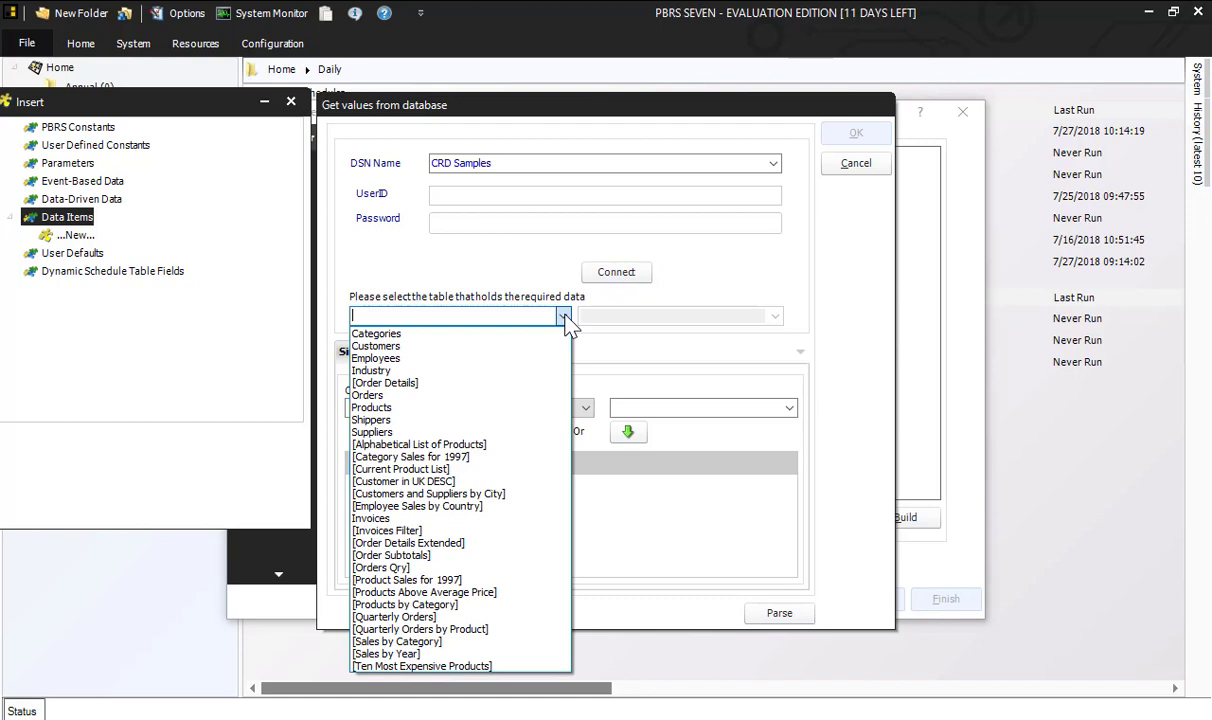
# Query all Industry table records, verify and preview the results, then accept the query.
pyautogui.click(484, 376)
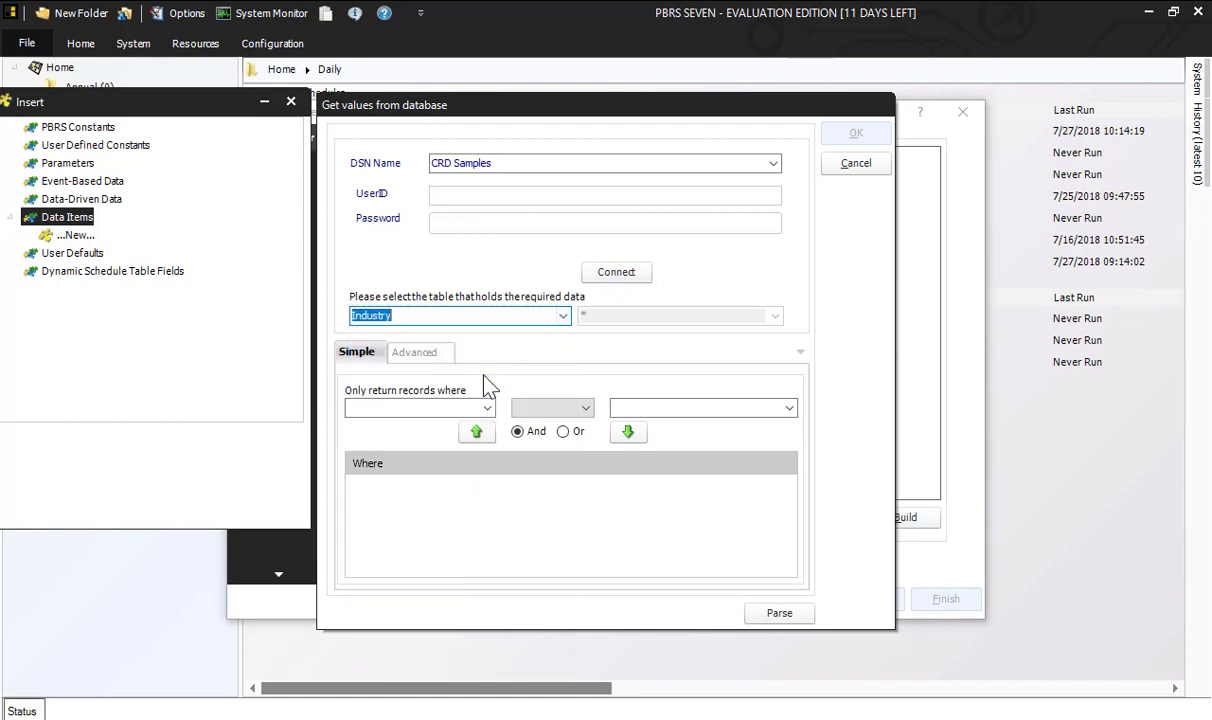
pyautogui.click(487, 408)
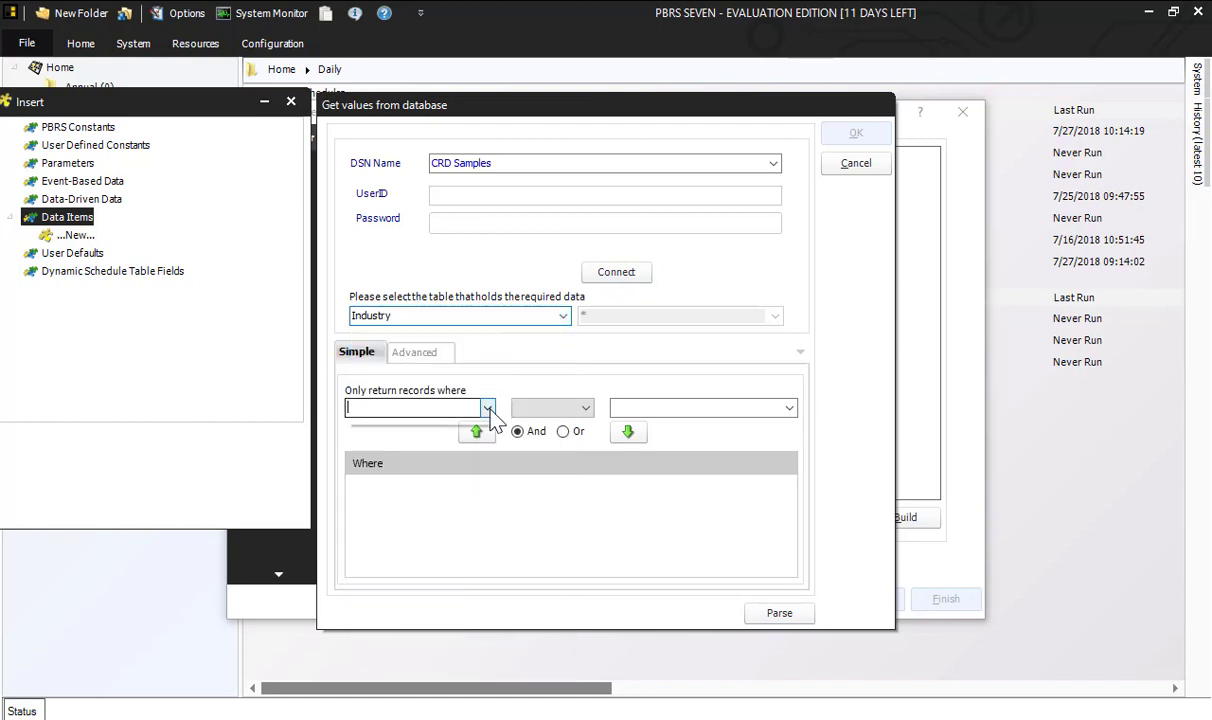
pyautogui.click(555, 354)
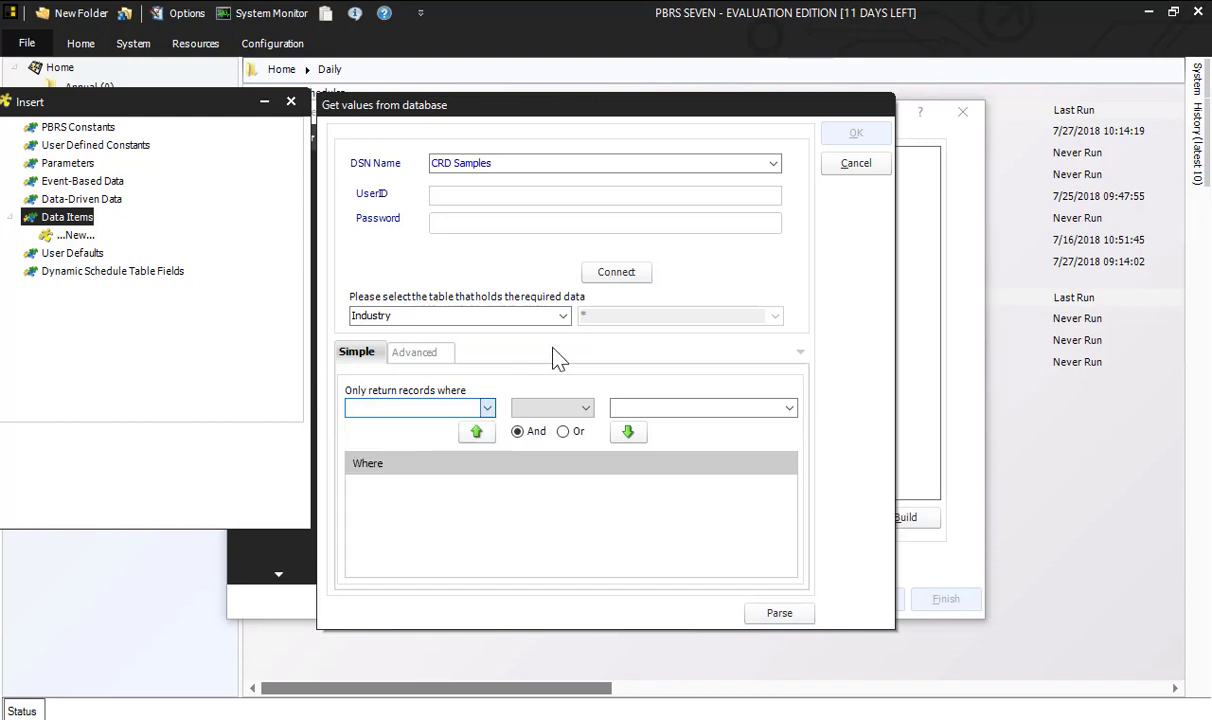
pyautogui.click(780, 614)
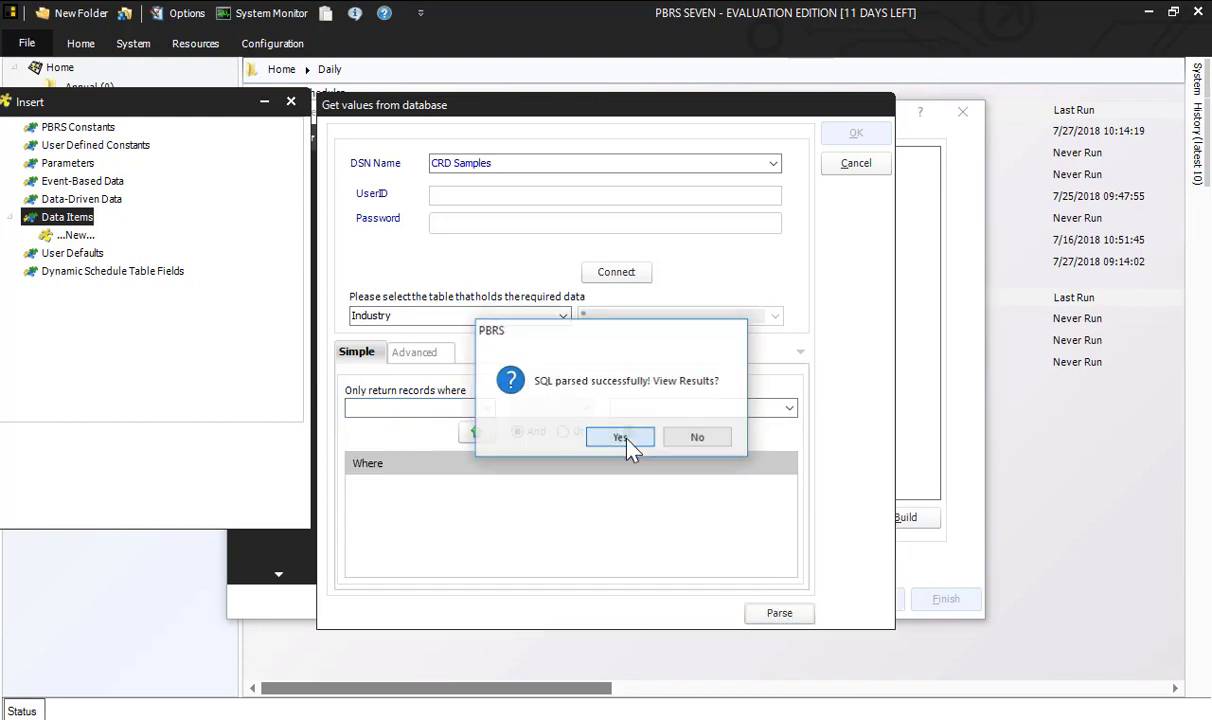
pyautogui.click(620, 438)
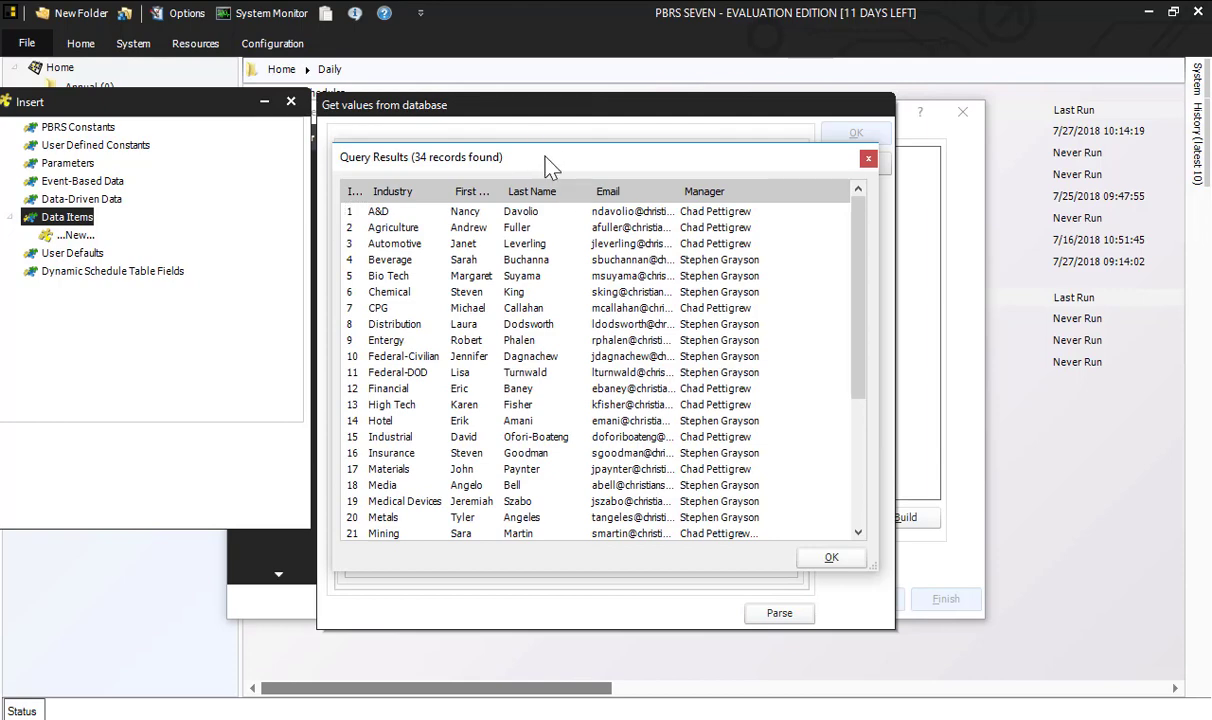
pyautogui.moveTo(549, 158); pyautogui.dragTo(557, 157)
pyautogui.click(847, 557)
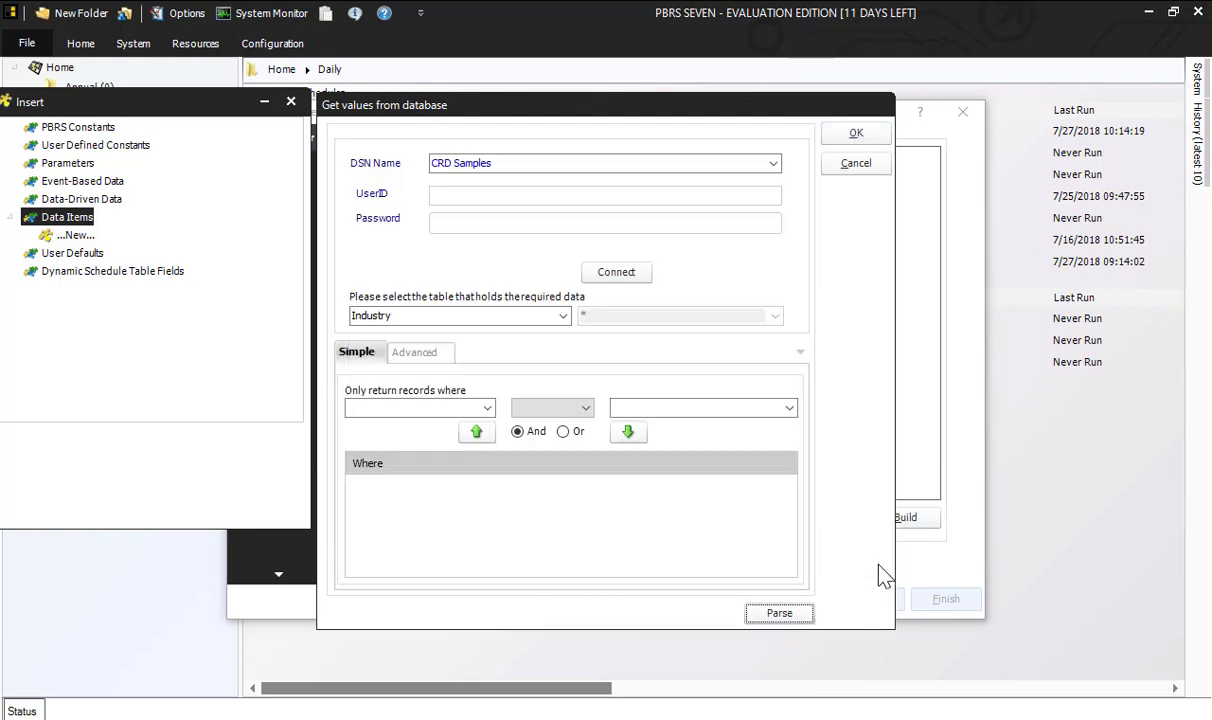
pyautogui.click(845, 134)
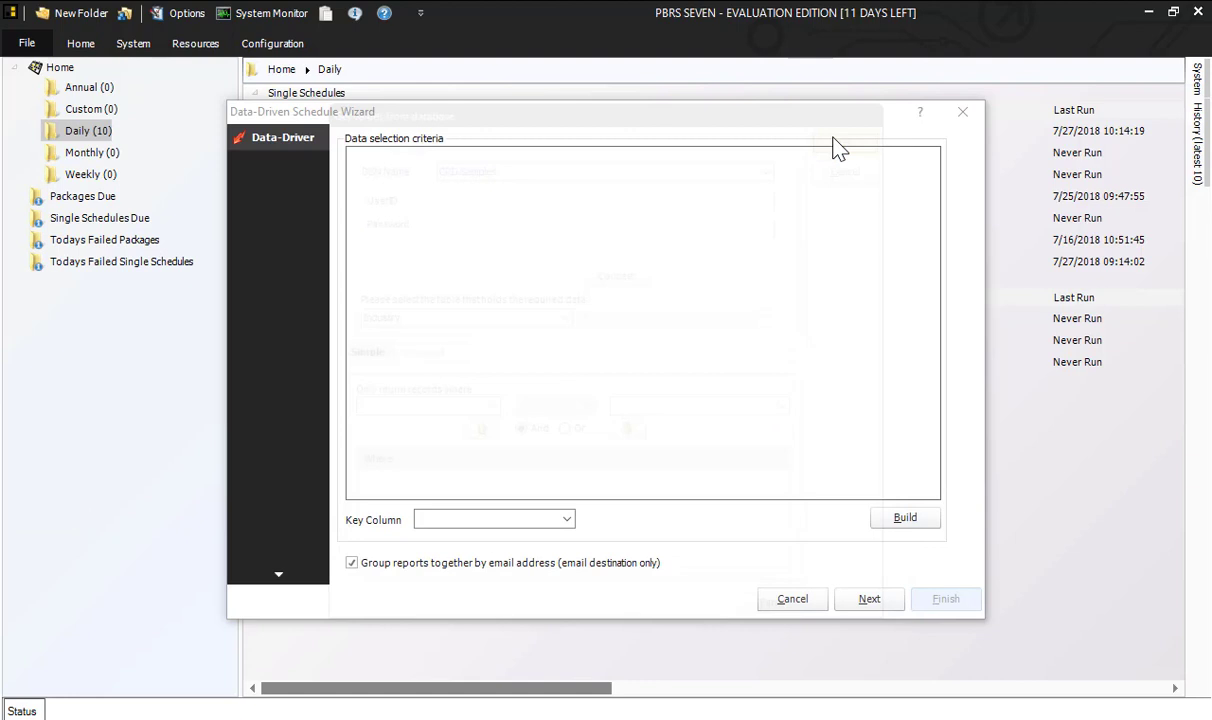
# Set the key column to Industry ID.
pyautogui.click(566, 520)
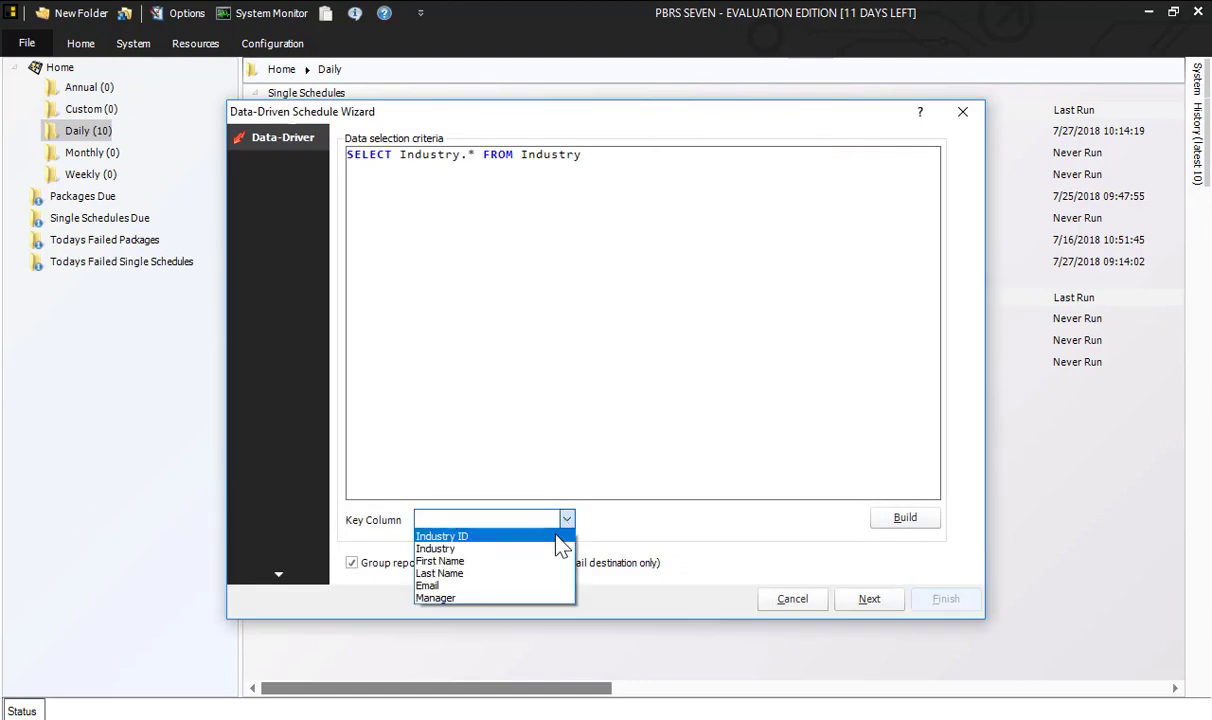
pyautogui.click(555, 535)
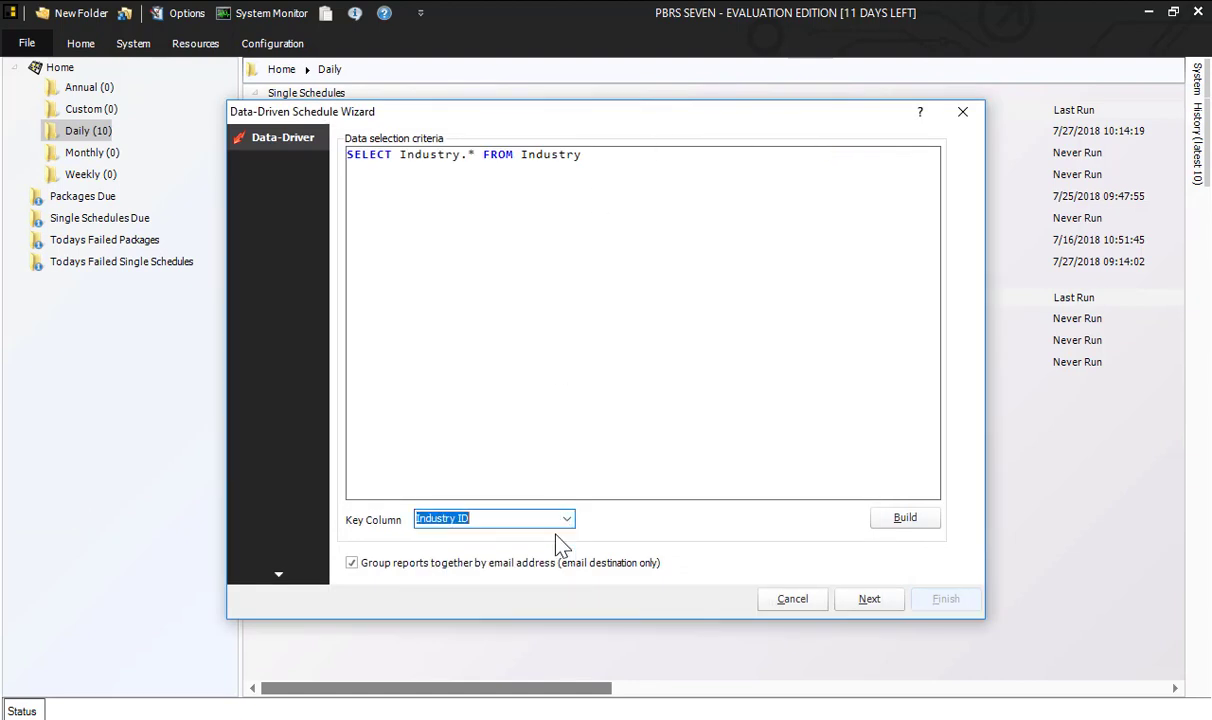
pyautogui.click(866, 594)
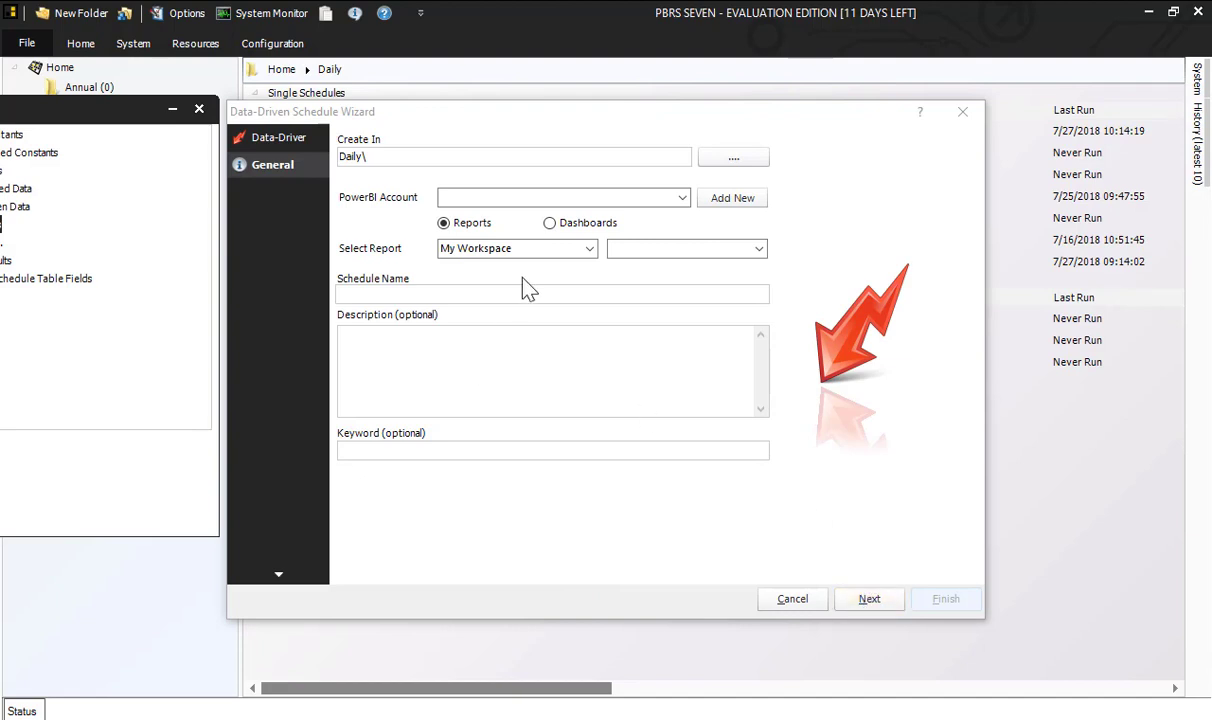
# Use the second Power BI account and the Customer Profitability Sample report from My Workspace.
pyautogui.click(676, 197)
pyautogui.click(682, 197)
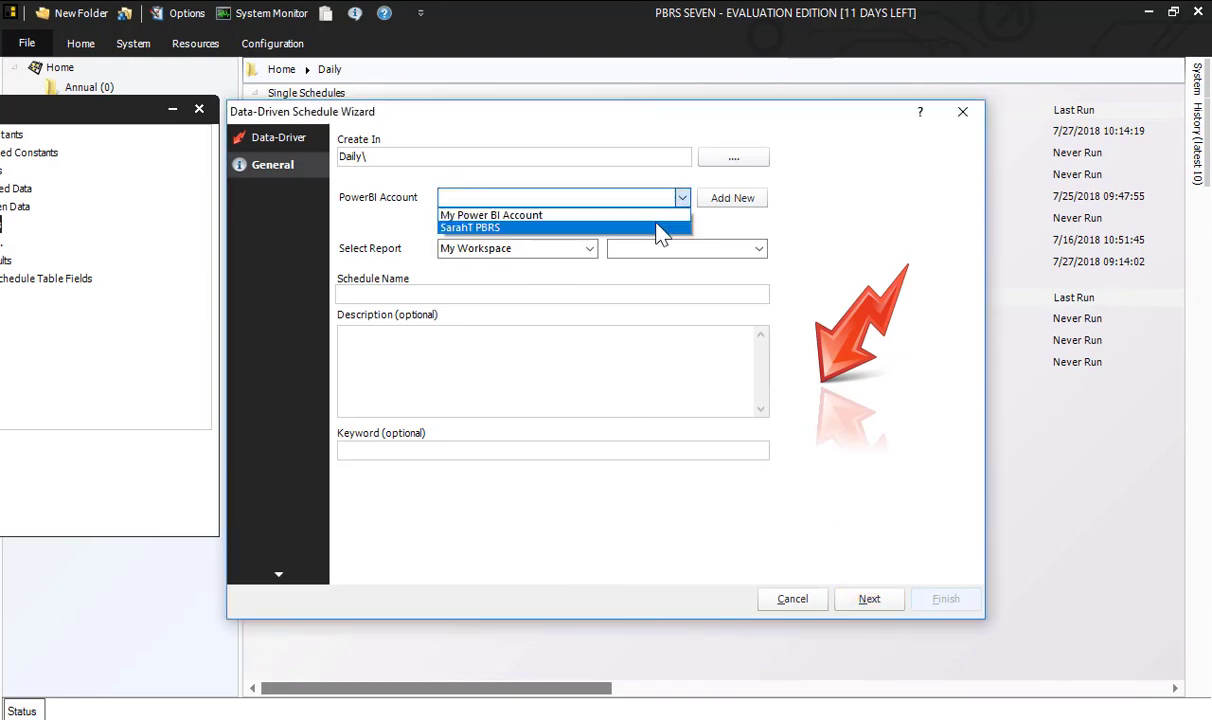
pyautogui.click(660, 228)
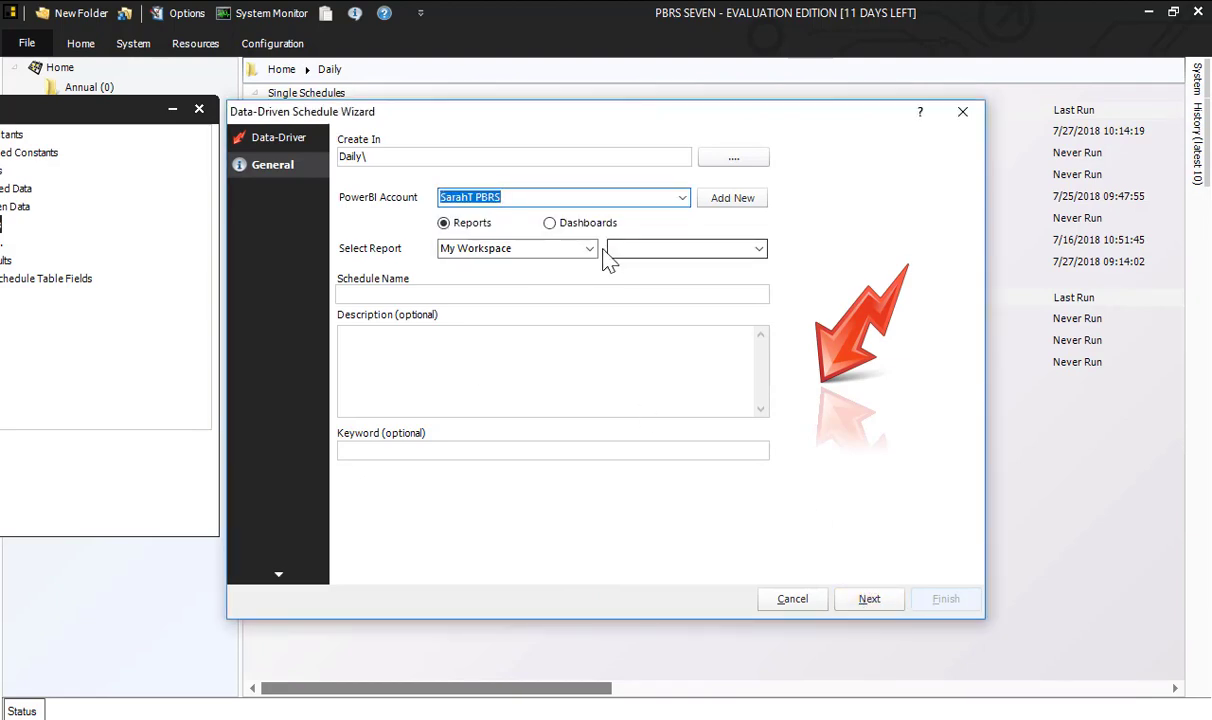
pyautogui.click(759, 248)
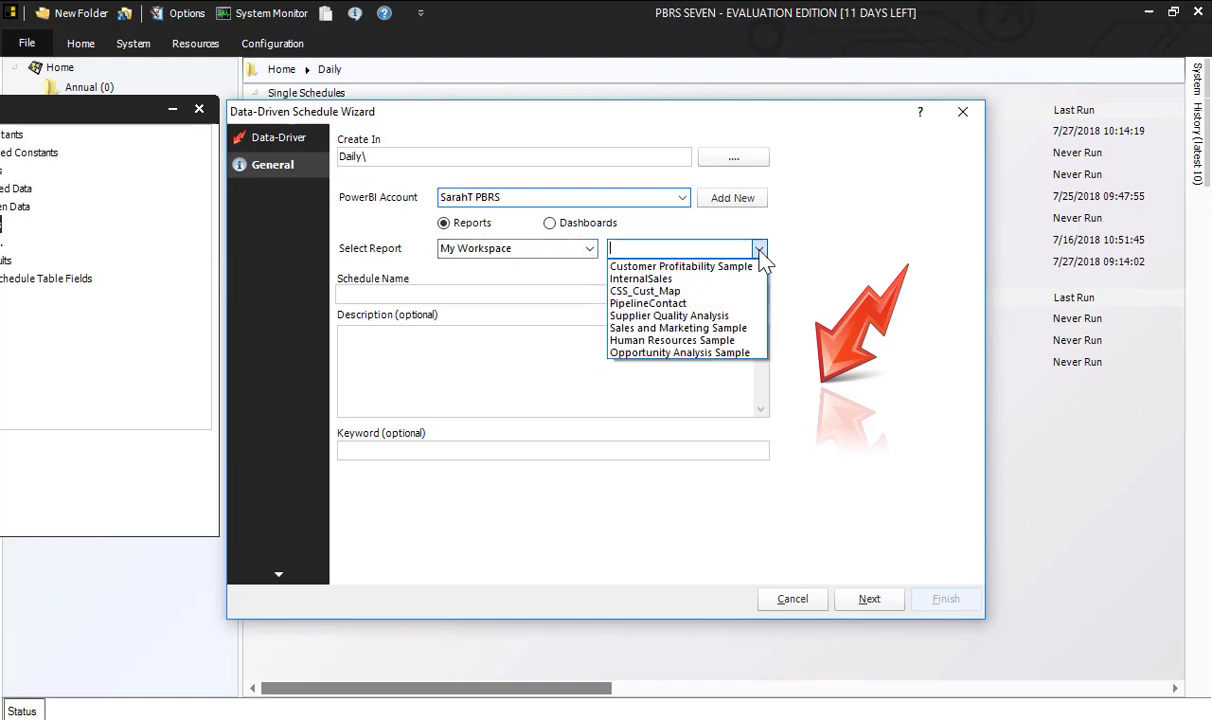
pyautogui.click(748, 275)
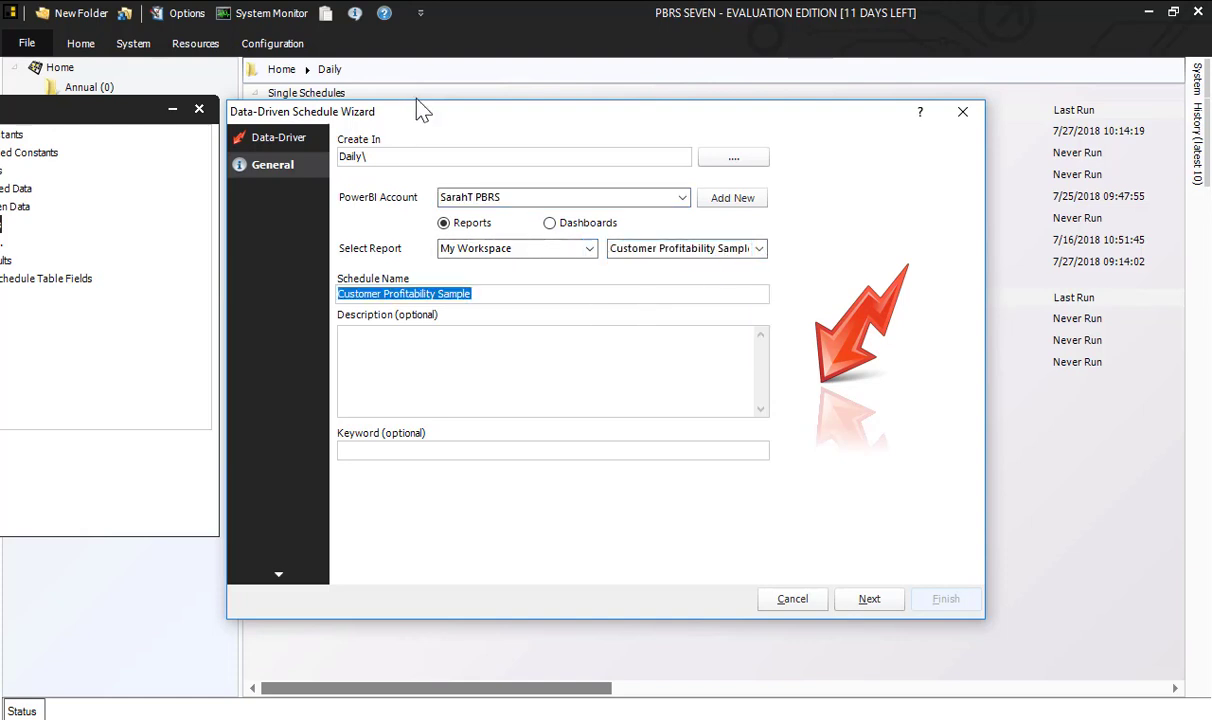
# Rename the schedule to 'Customer Profitability' by removing 'Sample'.
pyautogui.moveTo(430, 116); pyautogui.dragTo(529, 121)
pyautogui.click(600, 300)
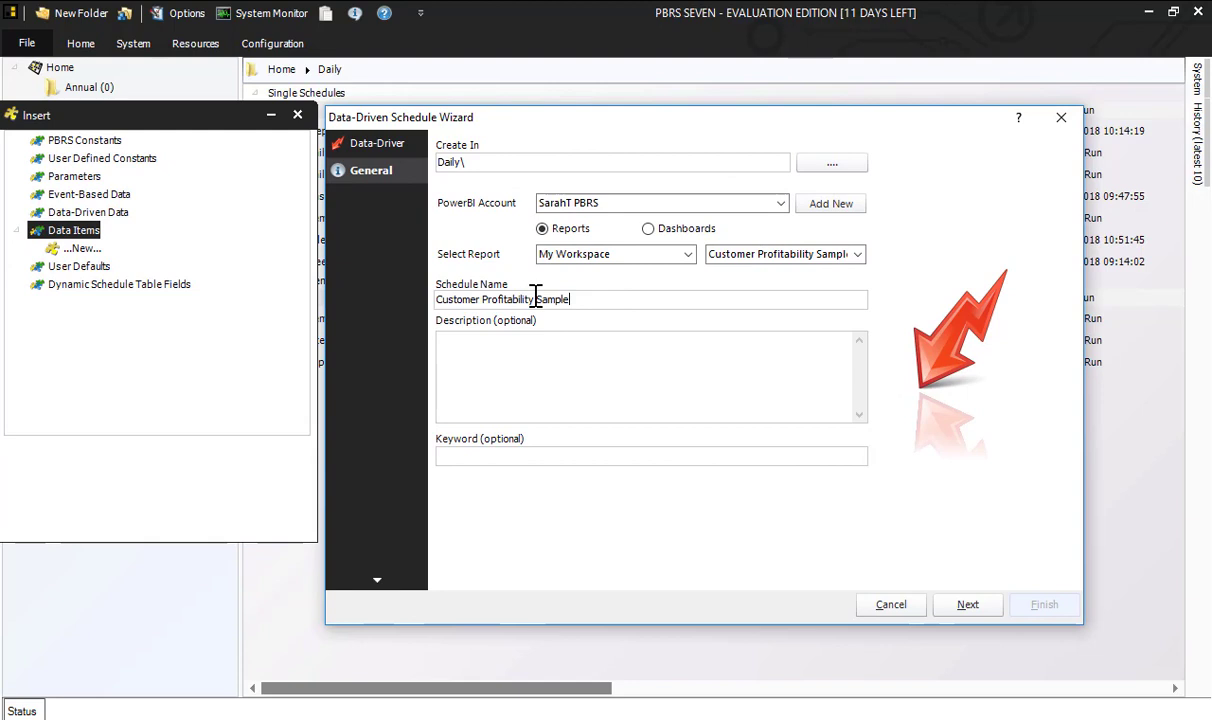
pyautogui.moveTo(534, 299); pyautogui.dragTo(697, 299)
pyautogui.press('Delete')
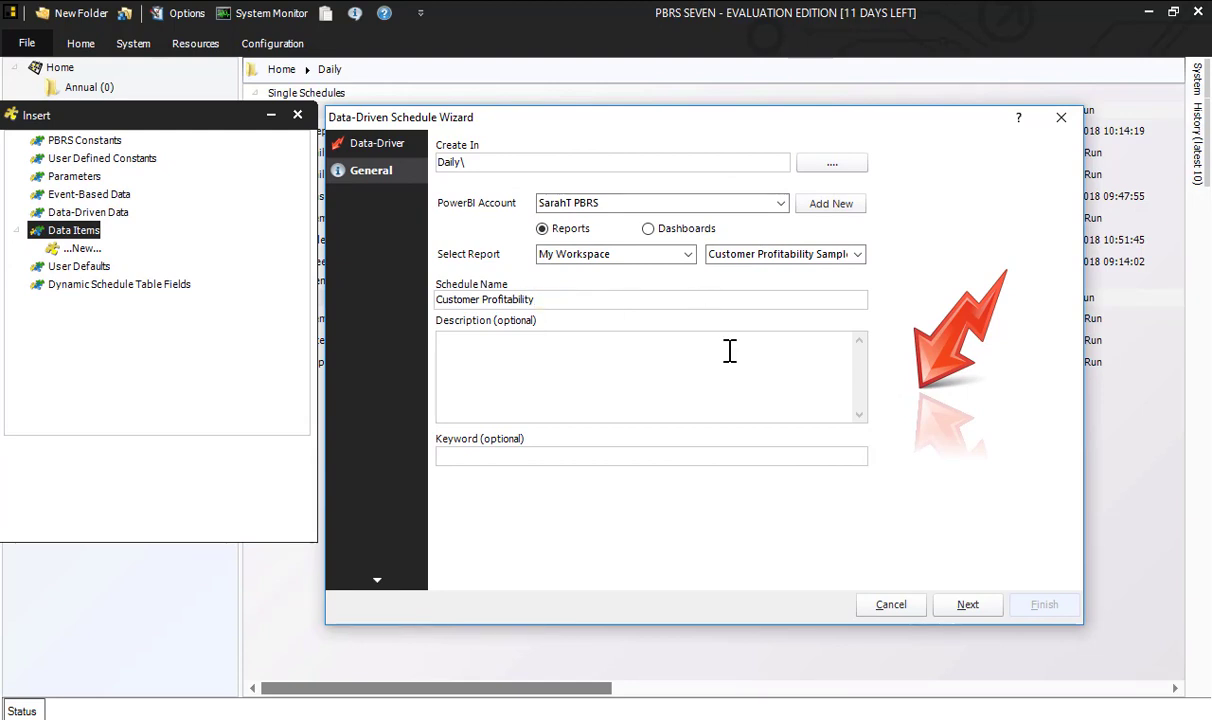
pyautogui.click(967, 604)
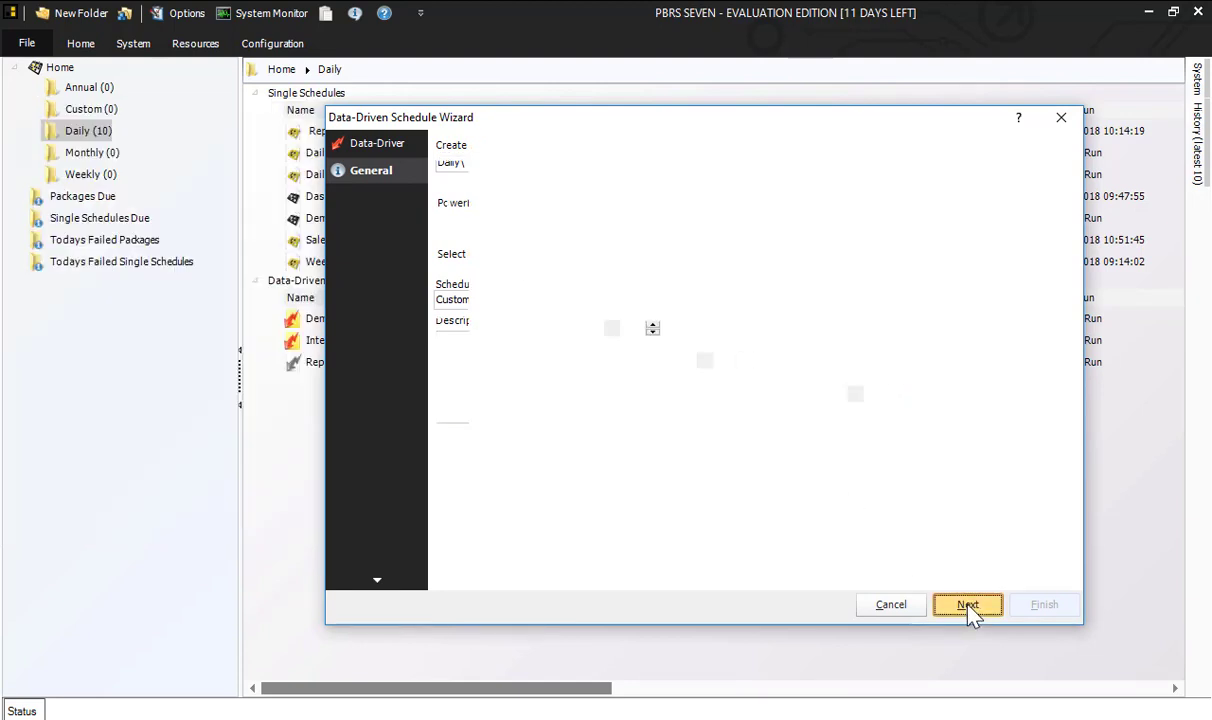
# Set the daily schedule time to 9:00:00 AM, first run 7/30/2018.
pyautogui.click(541, 329)
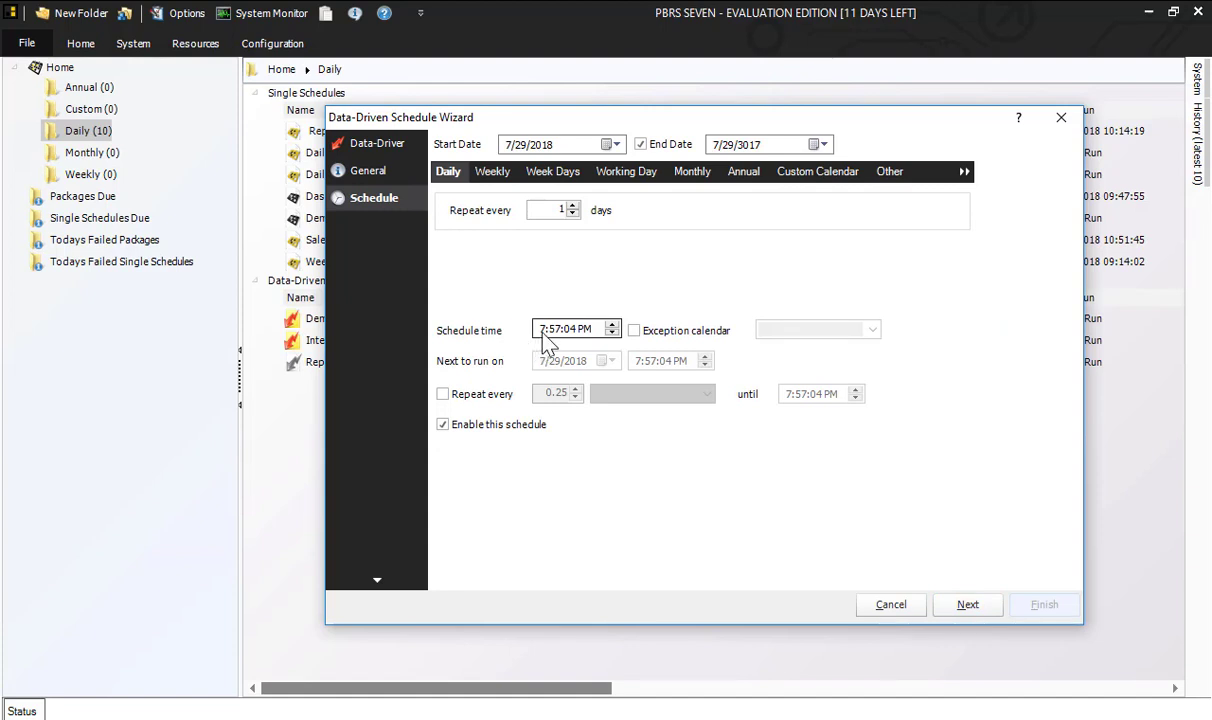
pyautogui.write('9')
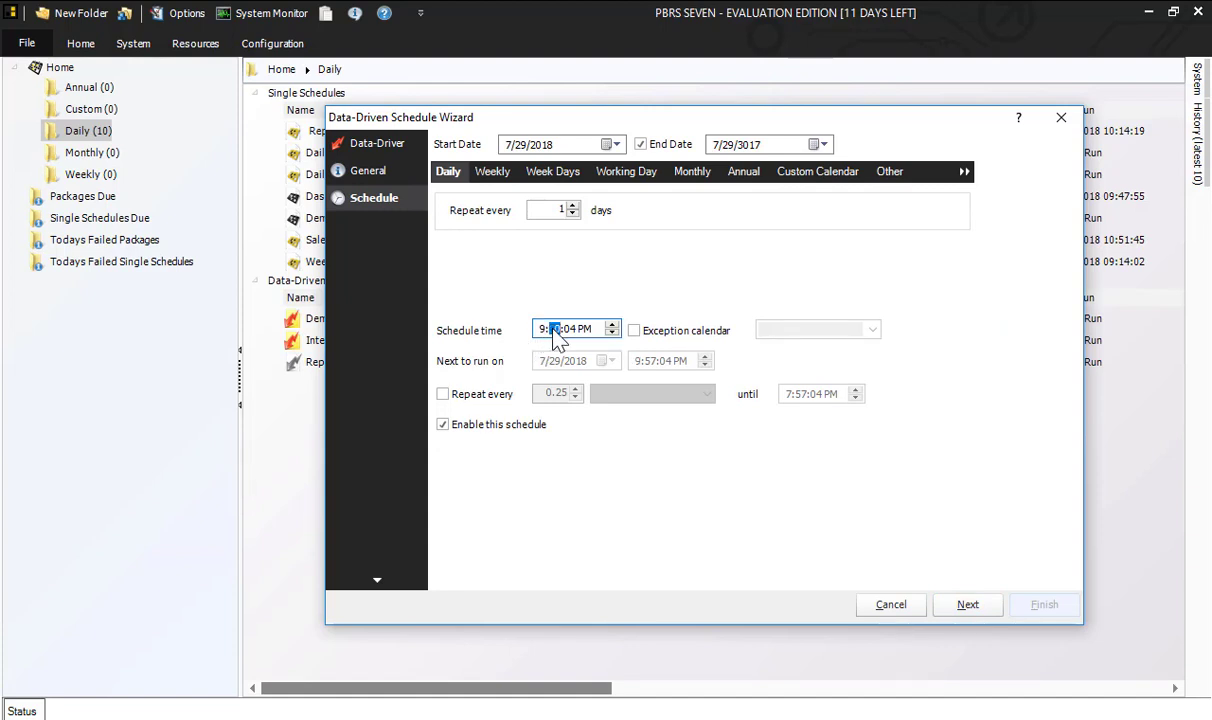
pyautogui.write('0000')
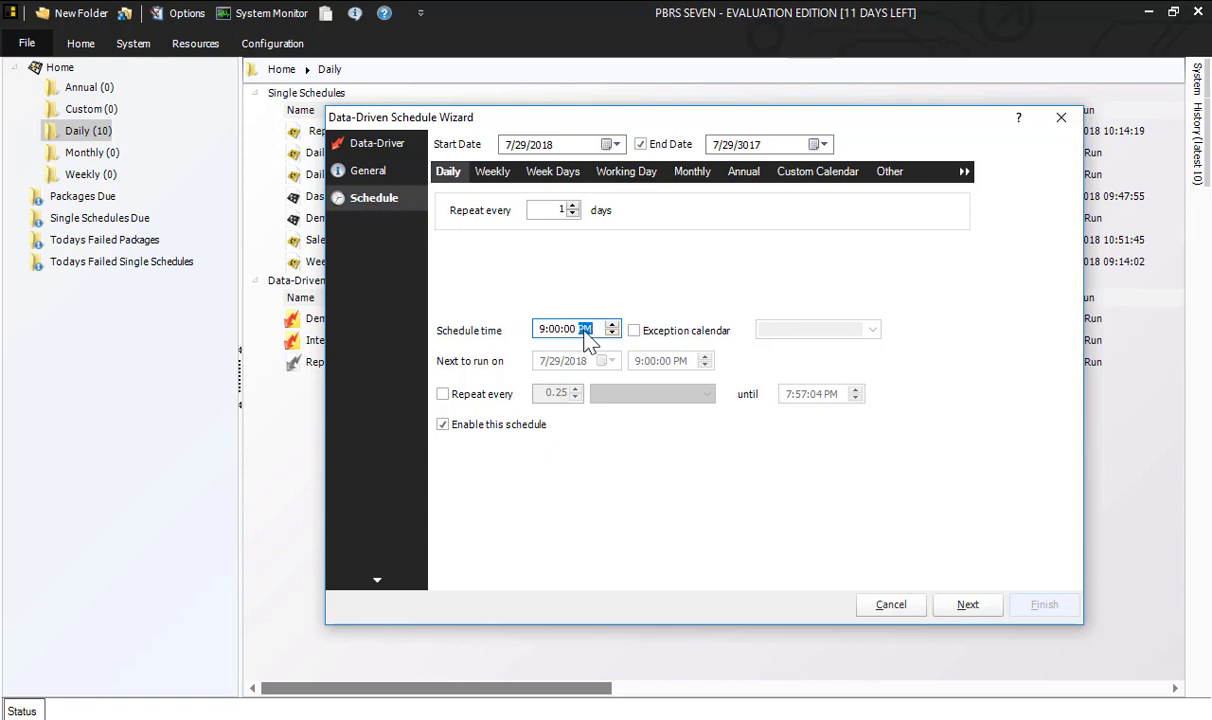
pyautogui.write('a')
pyautogui.click(961, 603)
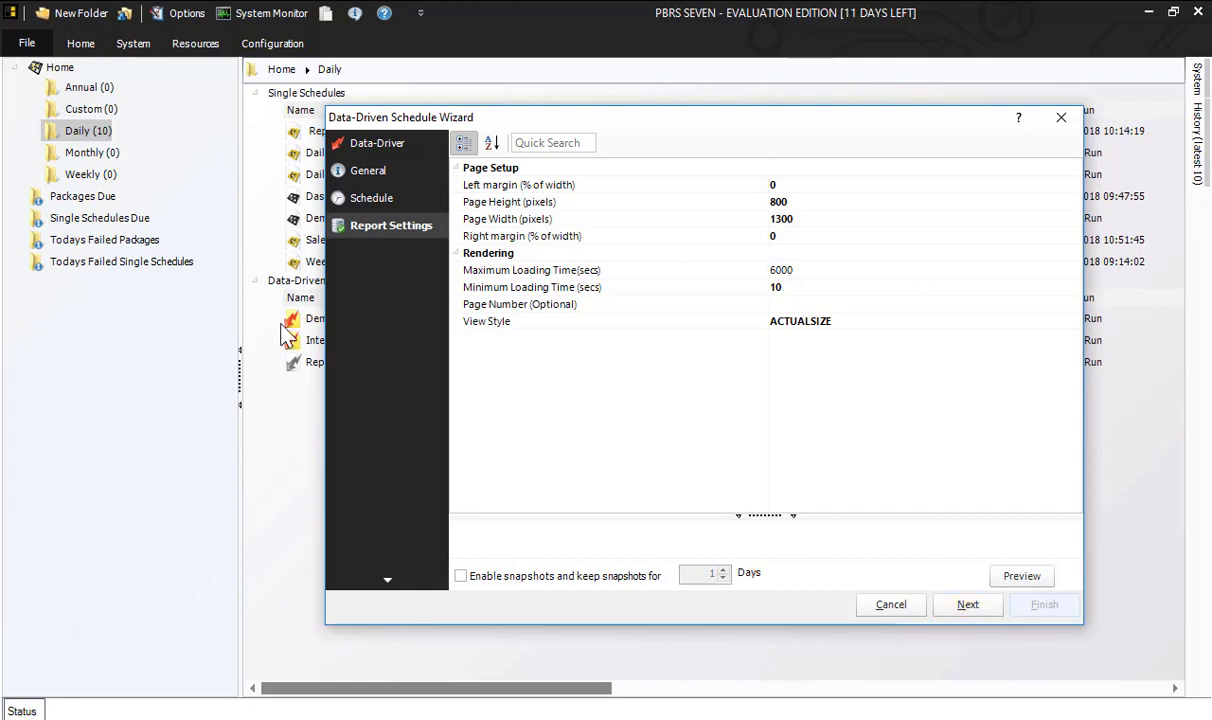
# Set the left and right page margins to 5%.
pyautogui.click(704, 201)
pyautogui.click(746, 185)
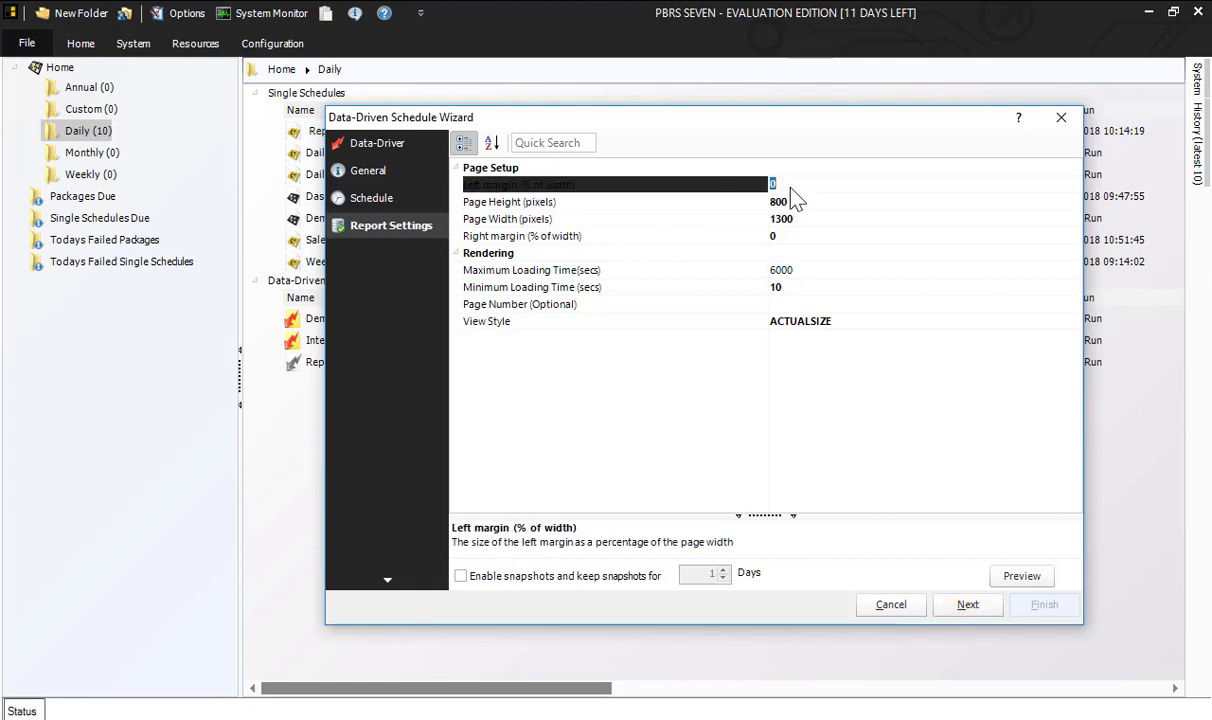
pyautogui.click(752, 218)
pyautogui.click(797, 188)
pyautogui.click(714, 206)
pyautogui.click(690, 185)
pyautogui.click(772, 185)
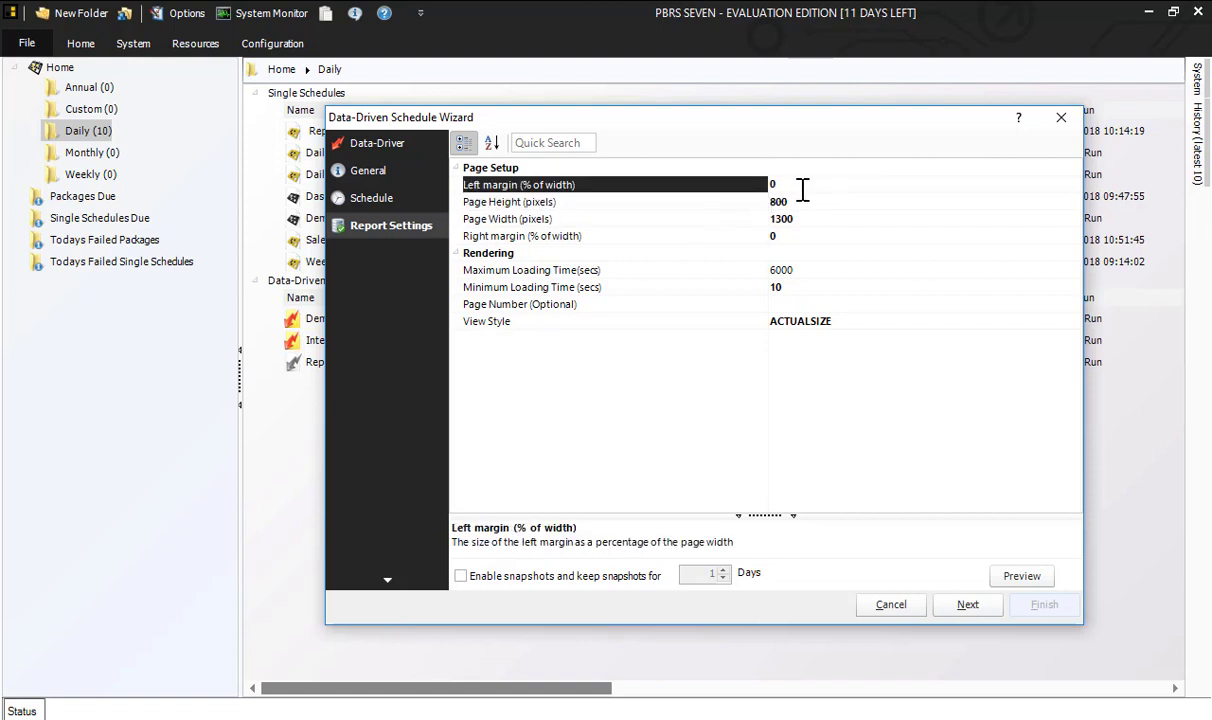
pyautogui.write('5')
pyautogui.click(790, 236)
pyautogui.click(735, 222)
pyautogui.click(785, 236)
pyautogui.write('5')
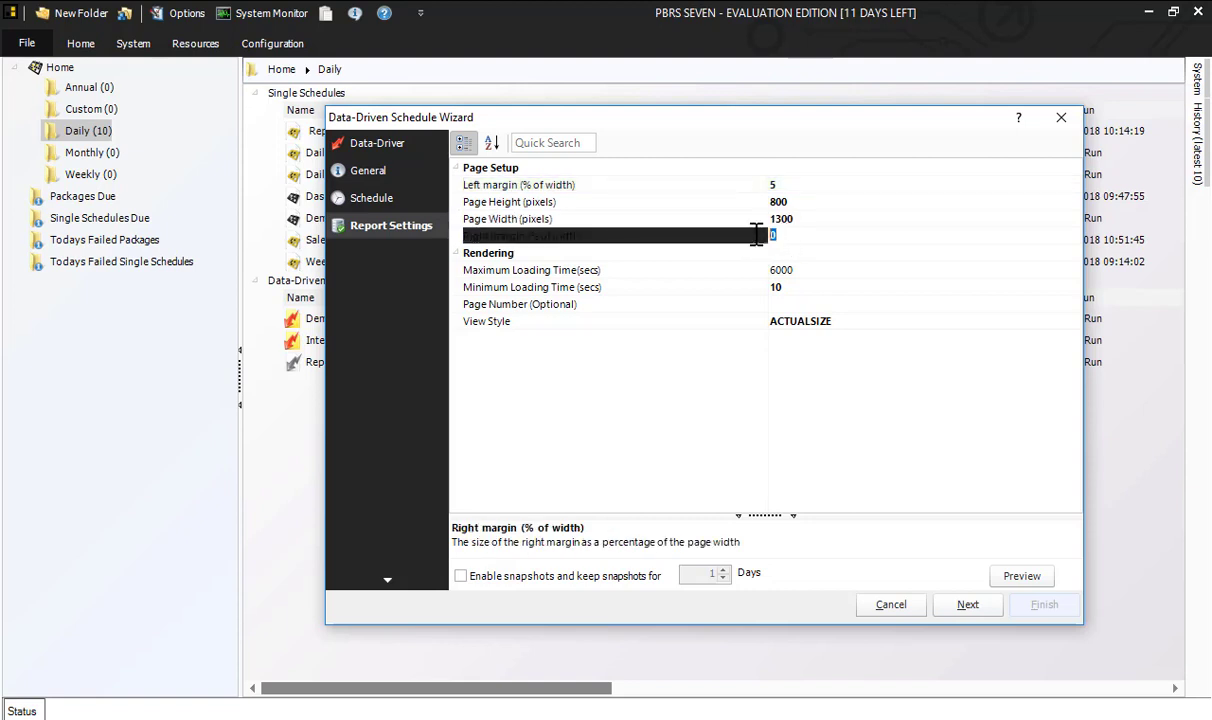
# Set the page number range to 1-2.
pyautogui.click(787, 304)
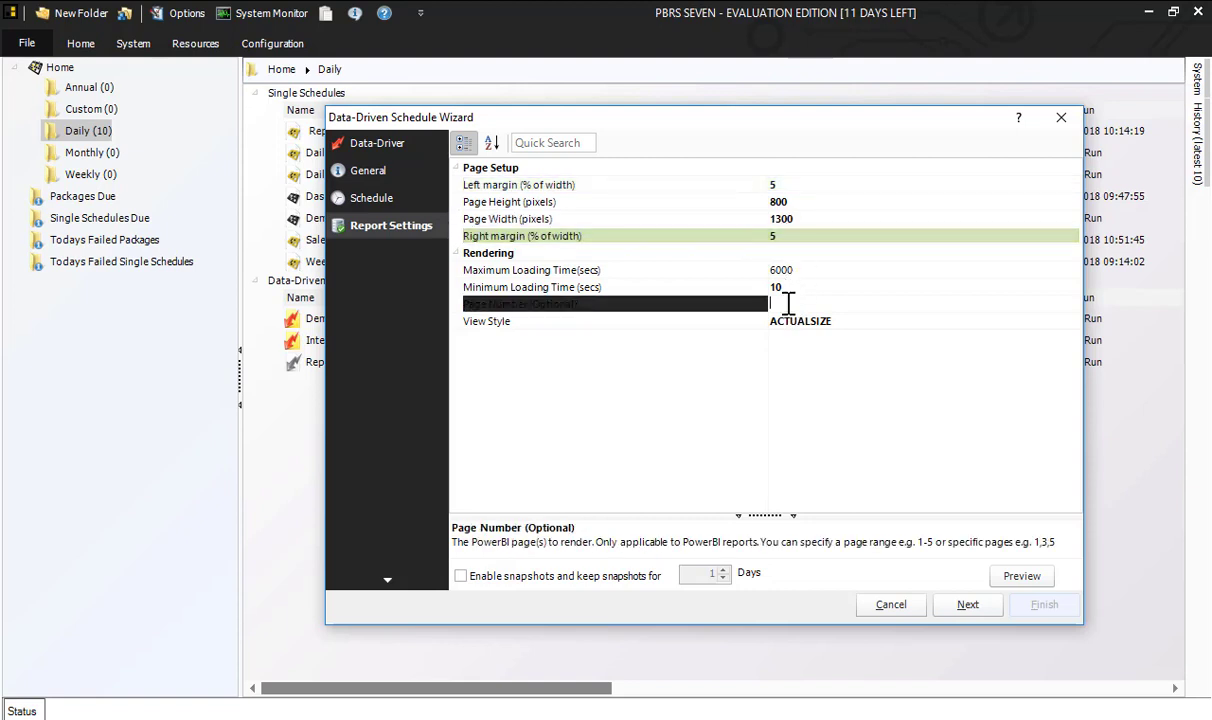
pyautogui.press('Up')
pyautogui.press('Up')
pyautogui.click(790, 304)
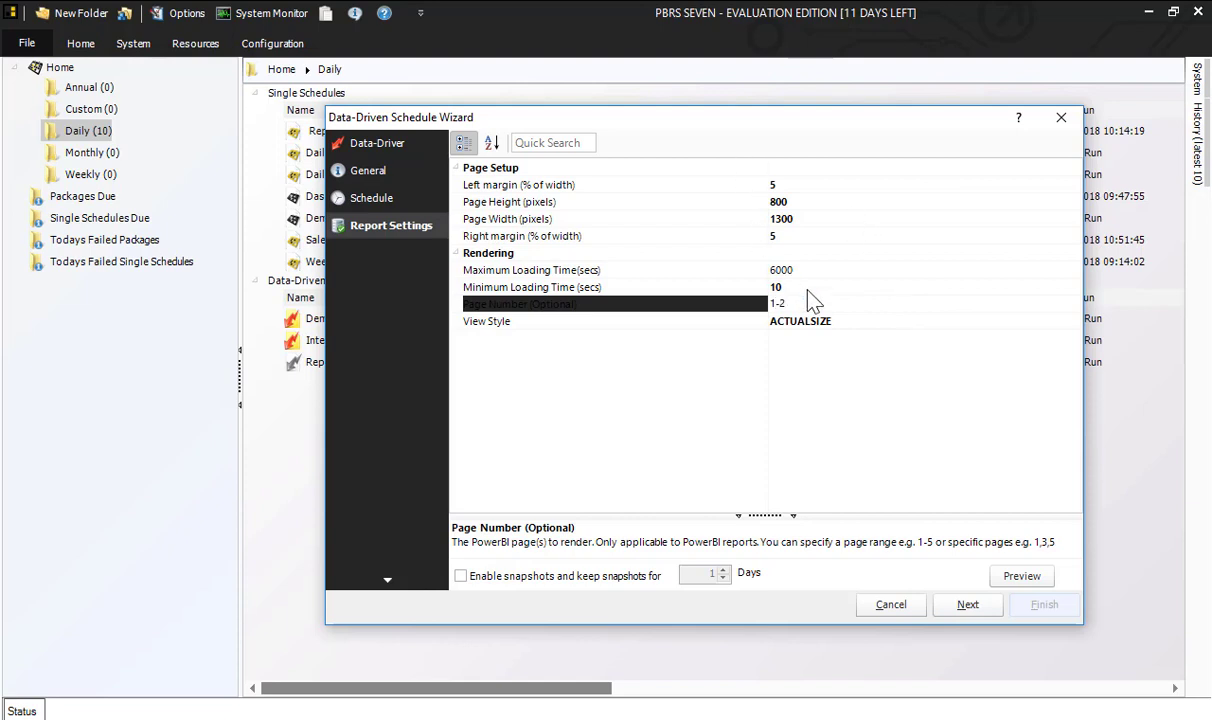
pyautogui.press('Up')
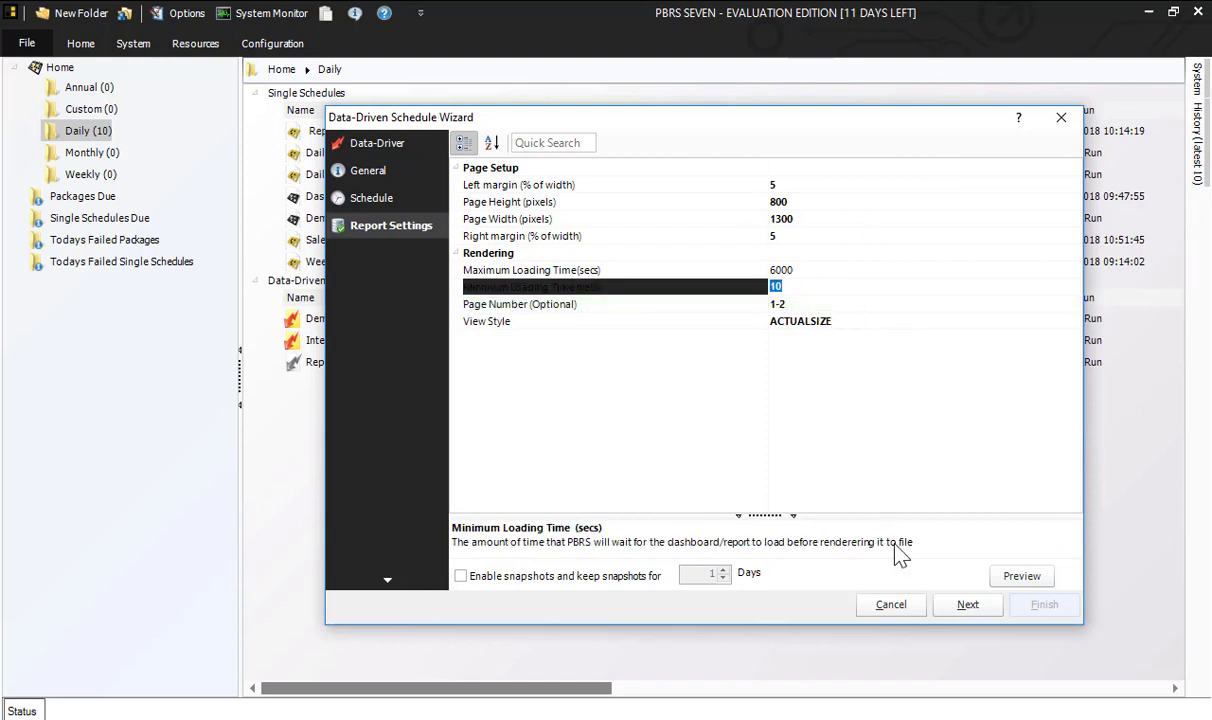
# Add a new report filter on the field Industry.Industry.
pyautogui.click(968, 606)
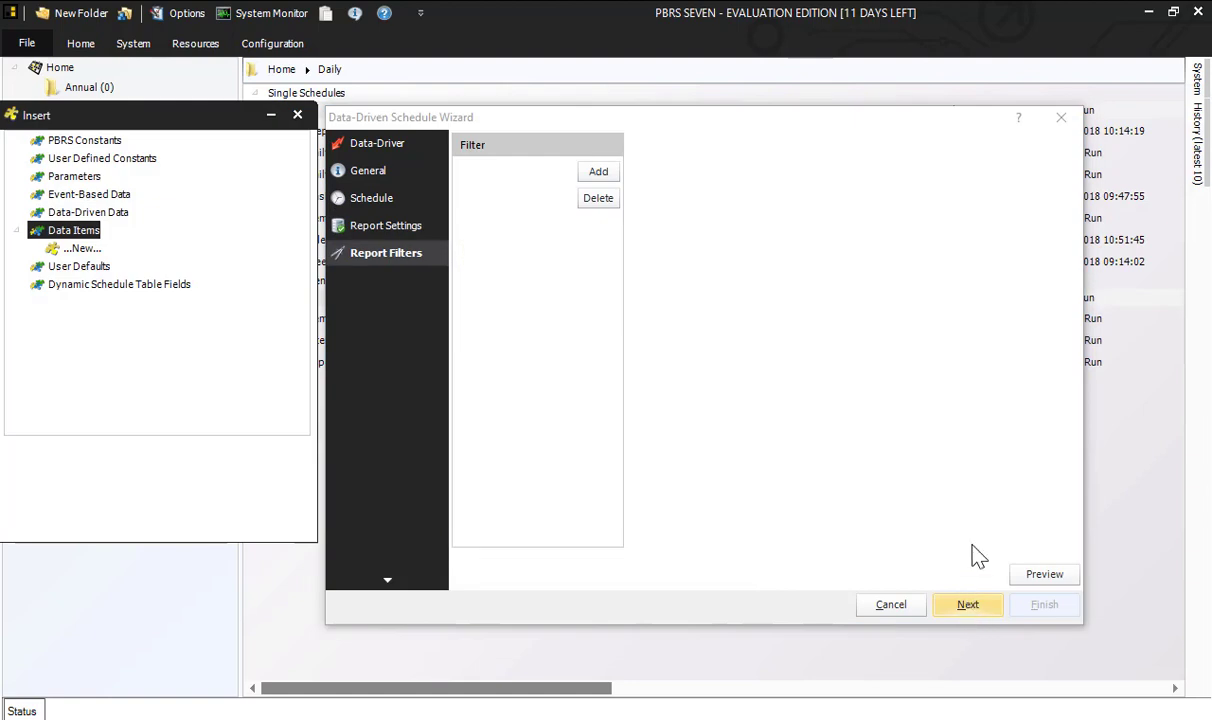
pyautogui.moveTo(598, 119); pyautogui.dragTo(617, 105)
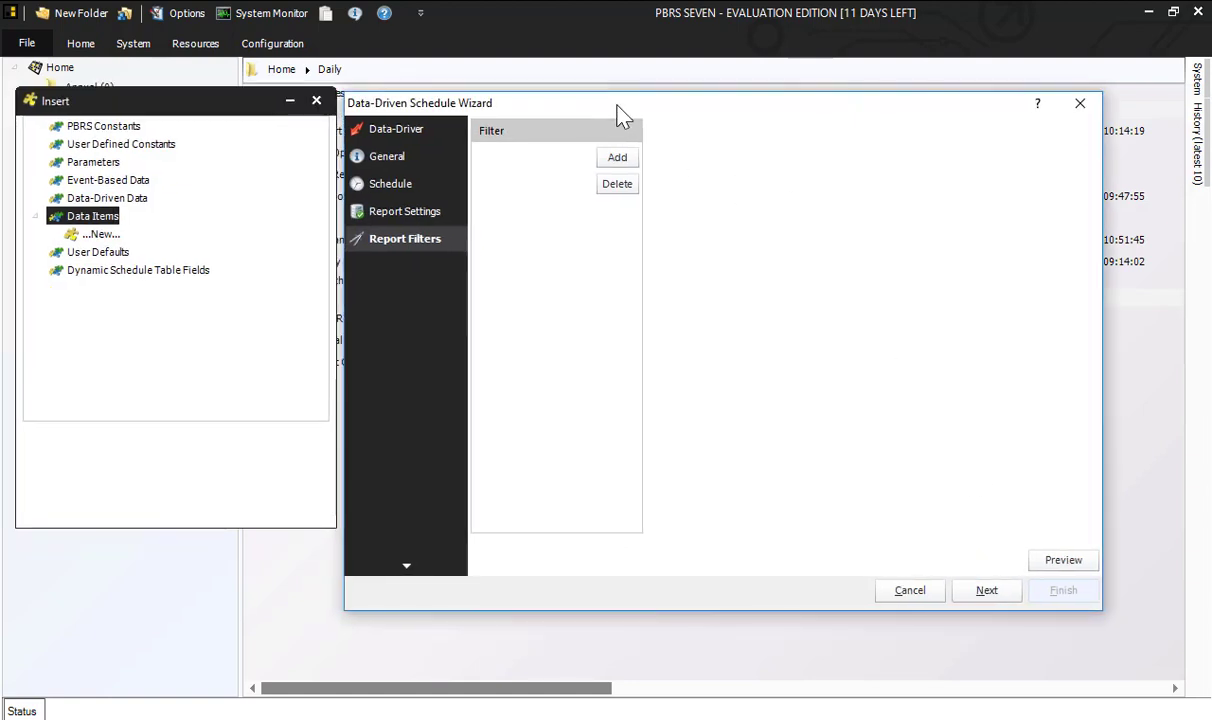
pyautogui.click(619, 160)
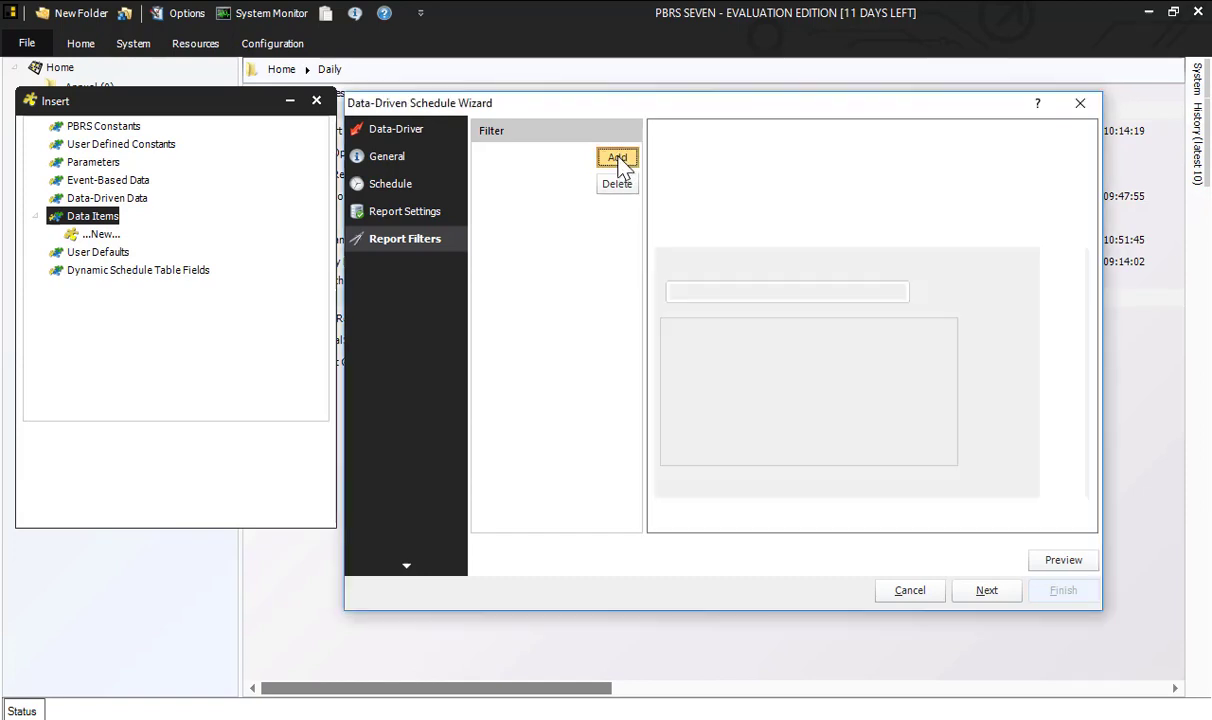
pyautogui.click(733, 216)
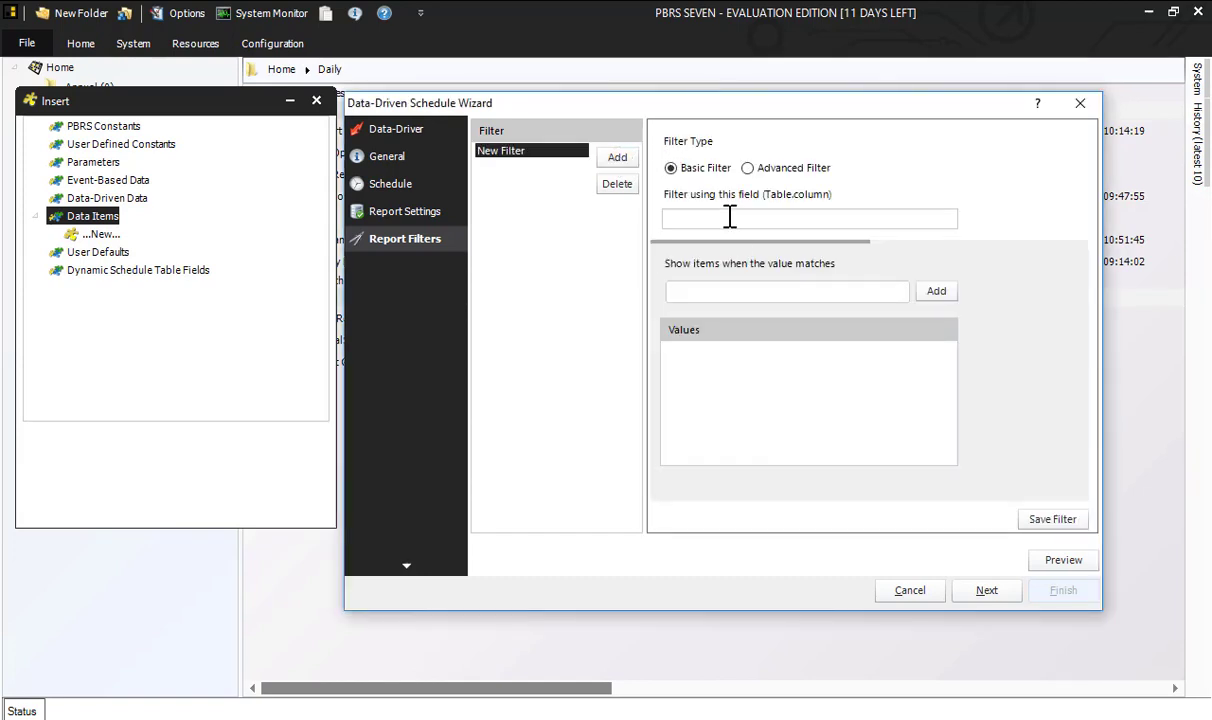
pyautogui.write('Industry.')
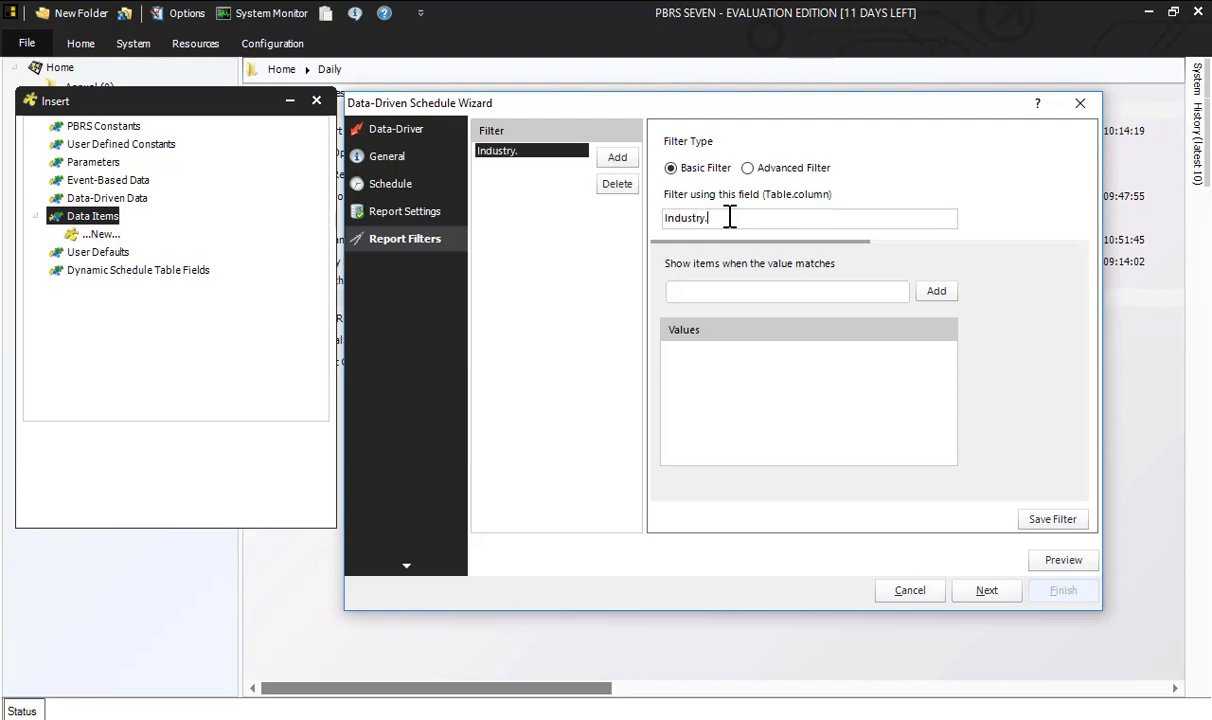
pyautogui.write('Industry')
# Make the filter match the data-driven Industry value <[r]Industry> and add it.
pyautogui.click(58, 199)
pyautogui.click(36, 197)
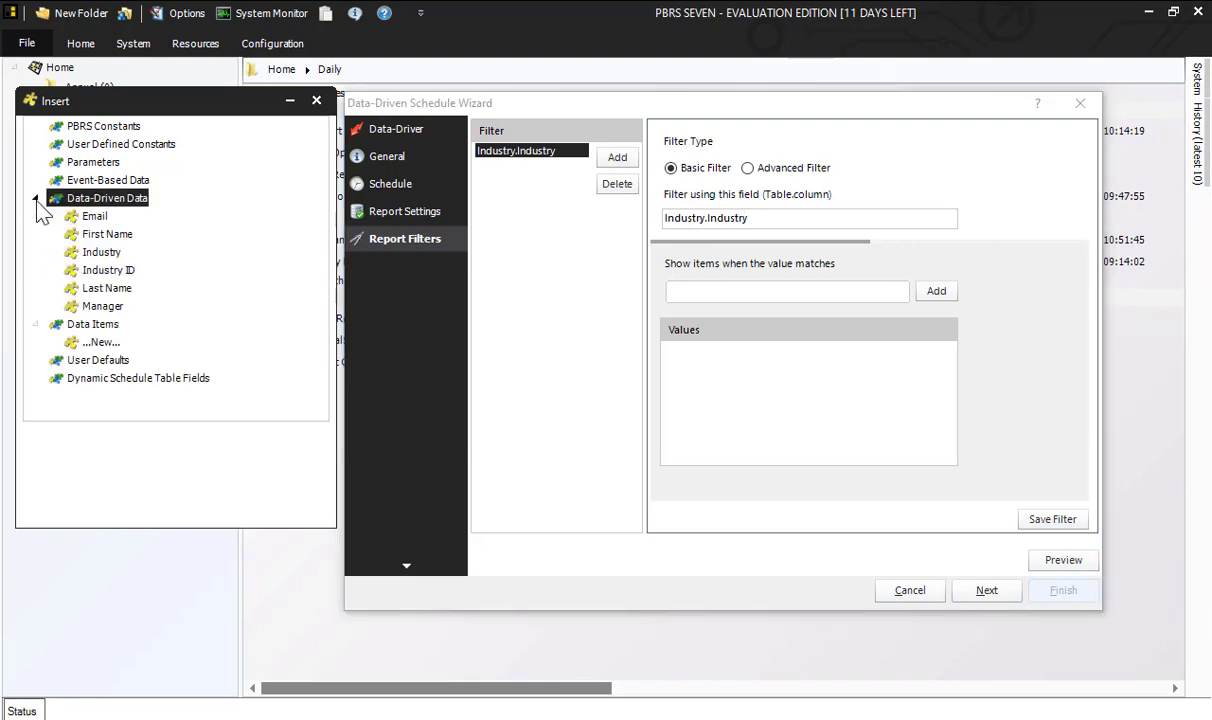
pyautogui.click(97, 217)
pyautogui.click(102, 232)
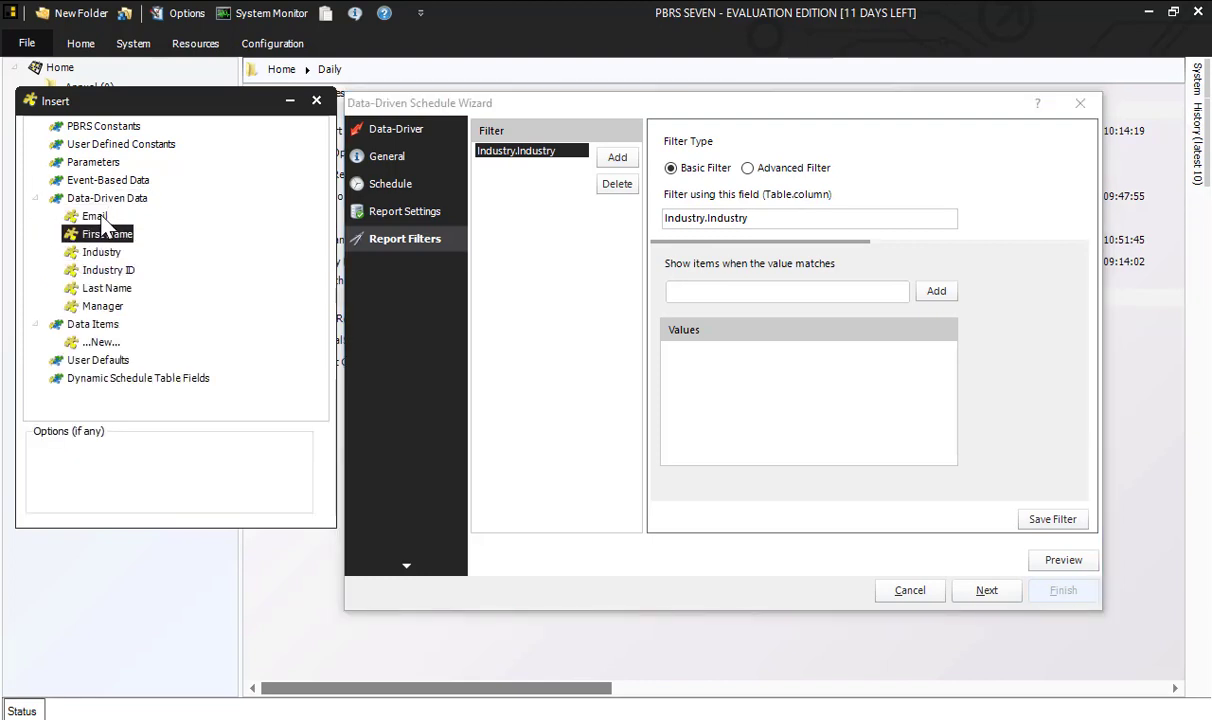
pyautogui.click(96, 216)
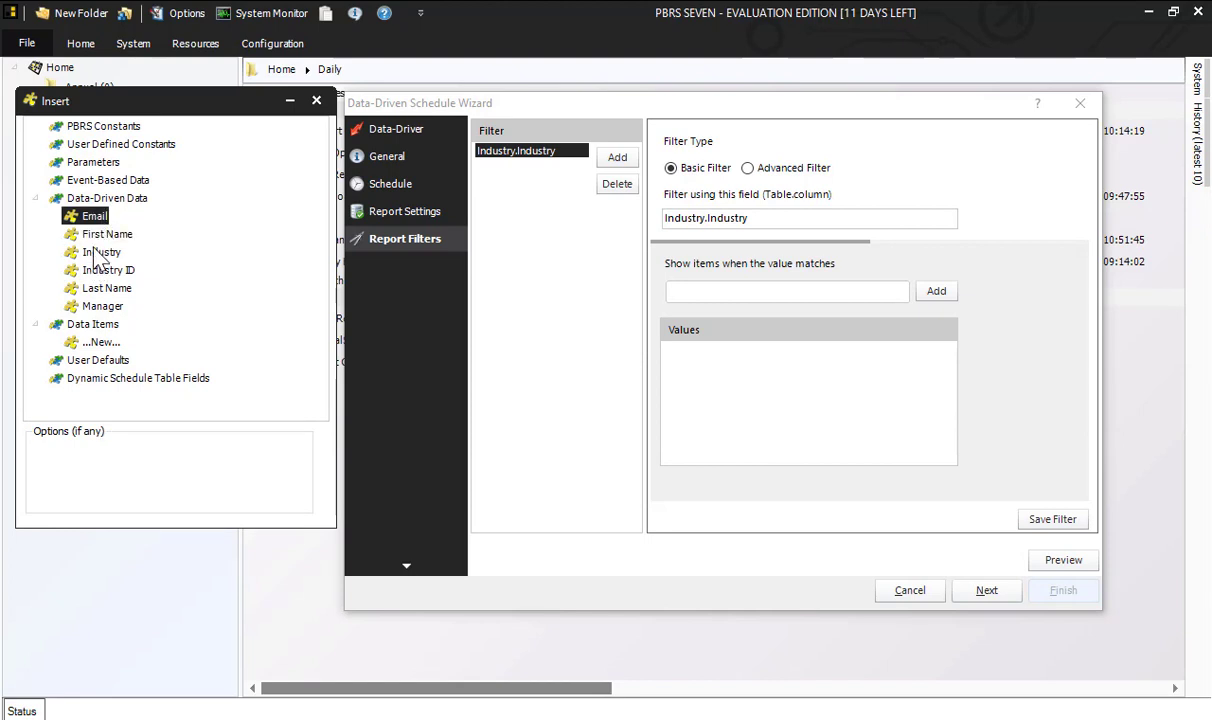
pyautogui.click(90, 253)
pyautogui.moveTo(90, 255); pyautogui.dragTo(703, 287)
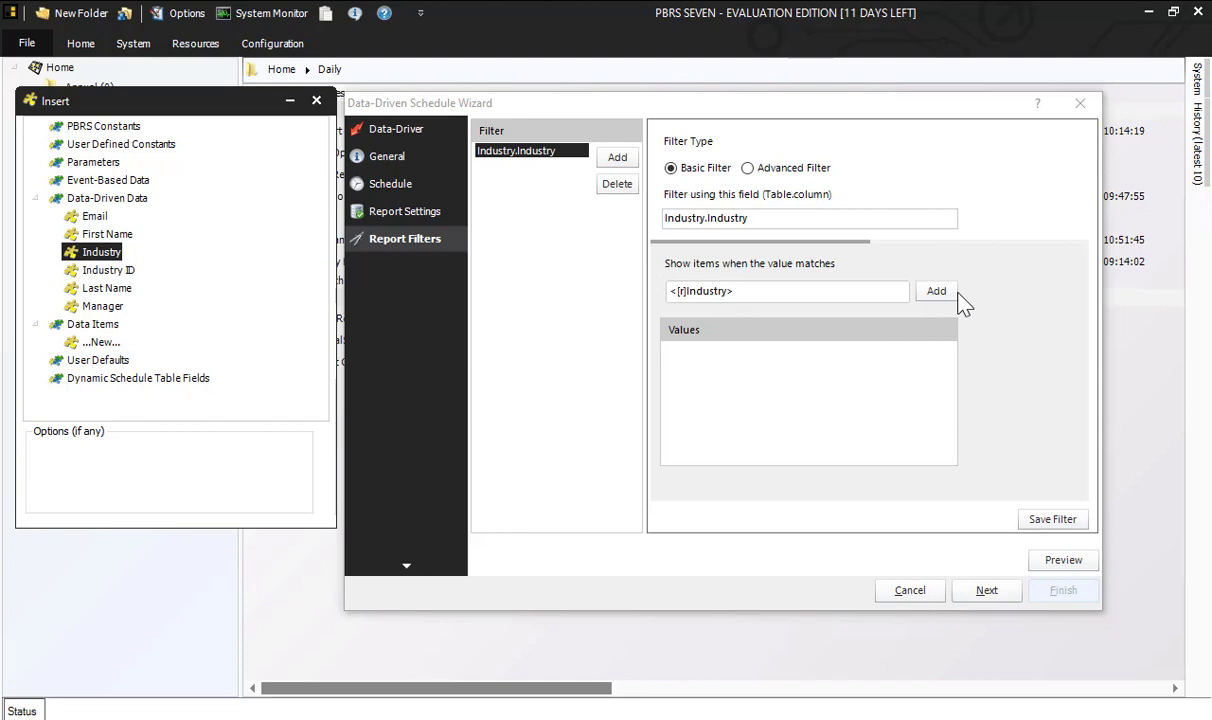
pyautogui.click(948, 294)
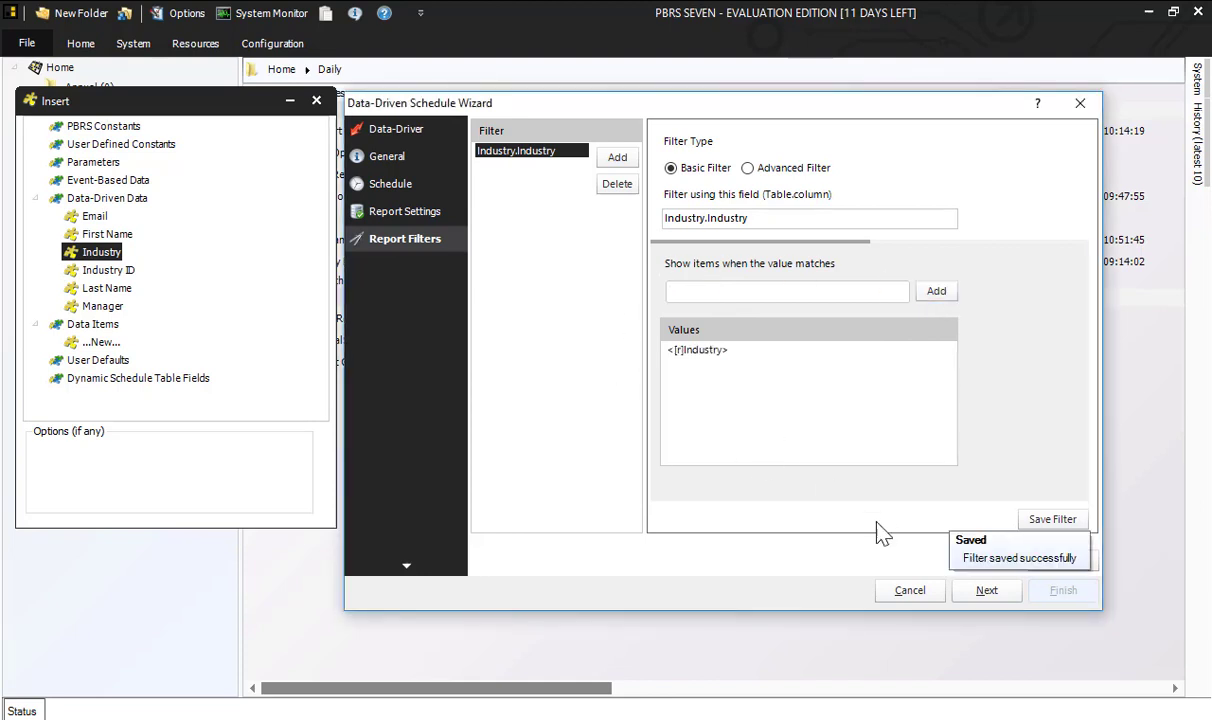
# Add a new Email destination to the schedule.
pyautogui.click(988, 595)
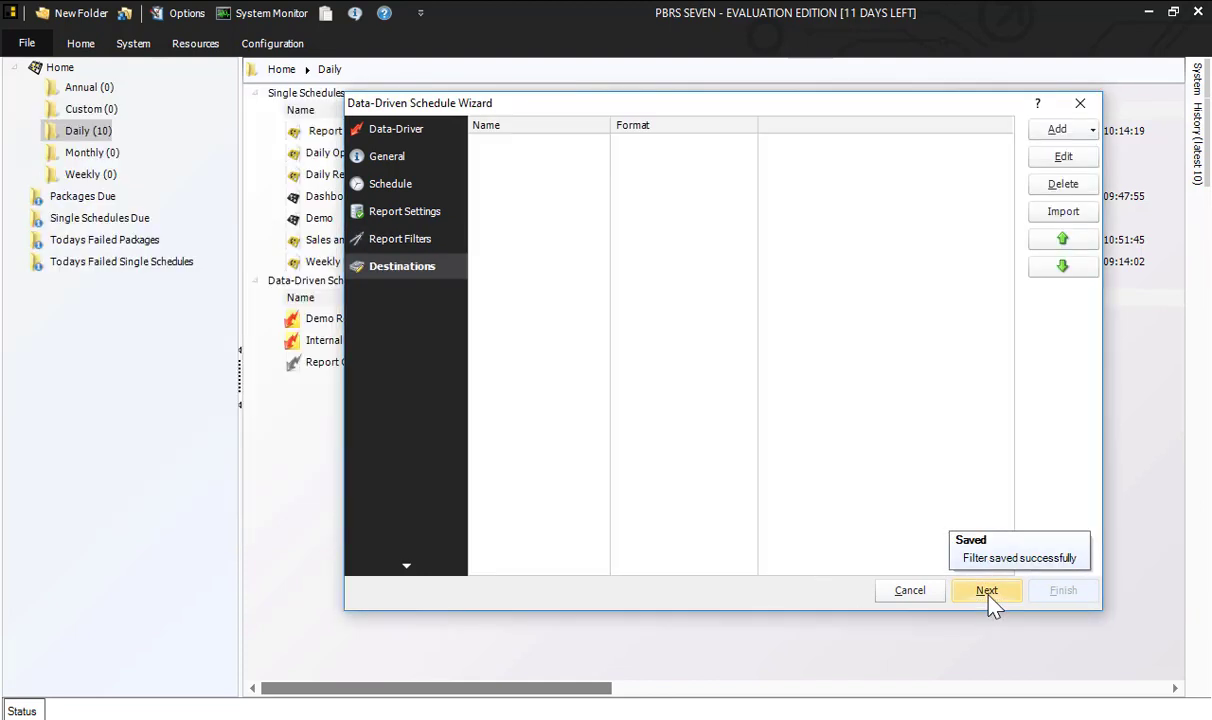
pyautogui.moveTo(702, 106); pyautogui.dragTo(694, 98)
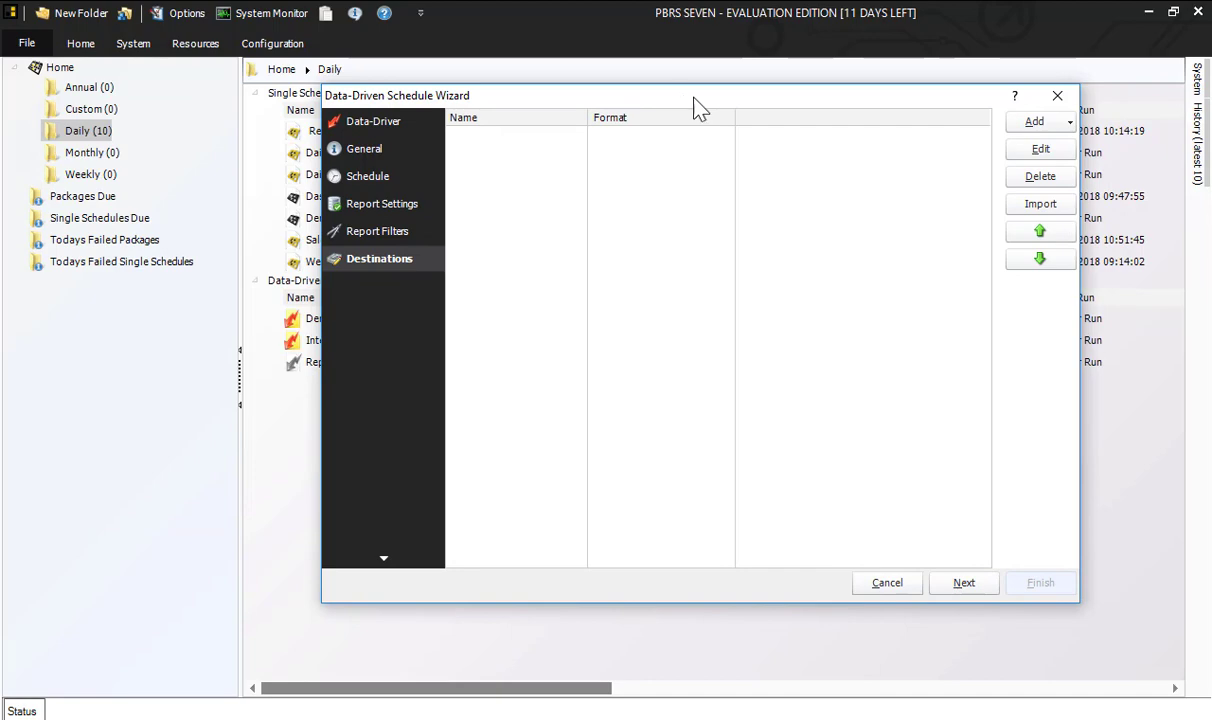
pyautogui.click(1068, 124)
pyautogui.click(1062, 155)
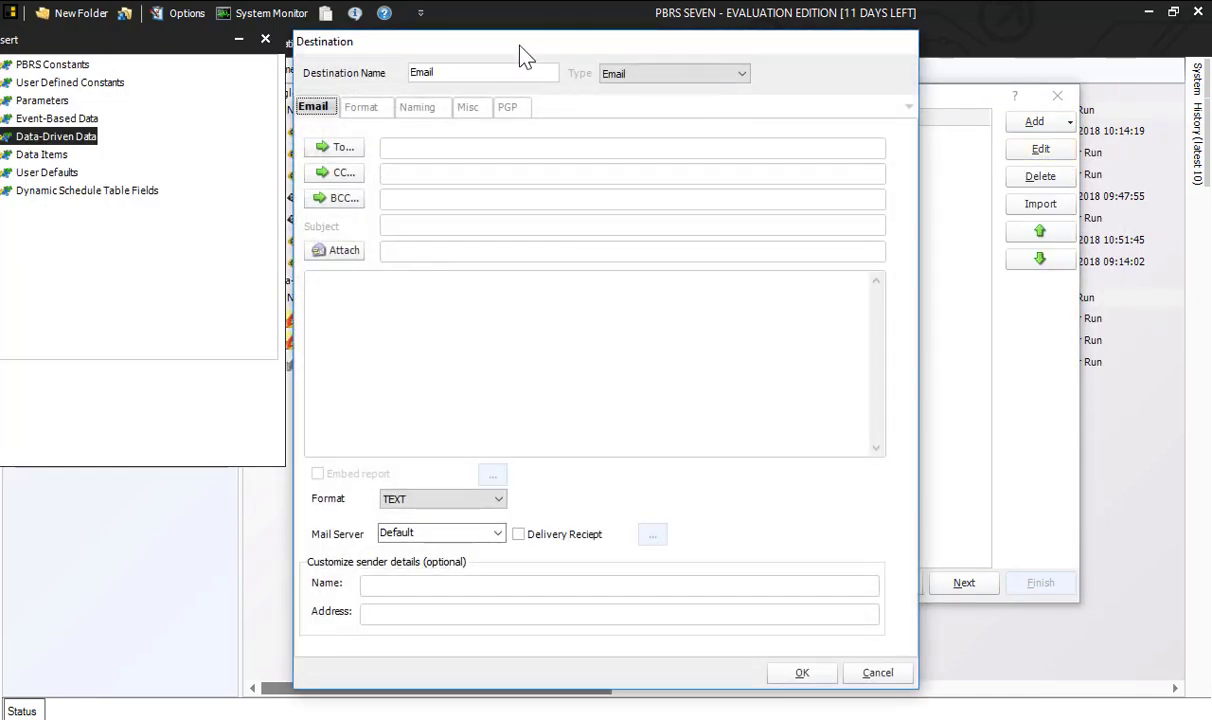
# Put the data-driven Email field <[r]Email> in the To field.
pyautogui.moveTo(519, 44); pyautogui.dragTo(645, 72)
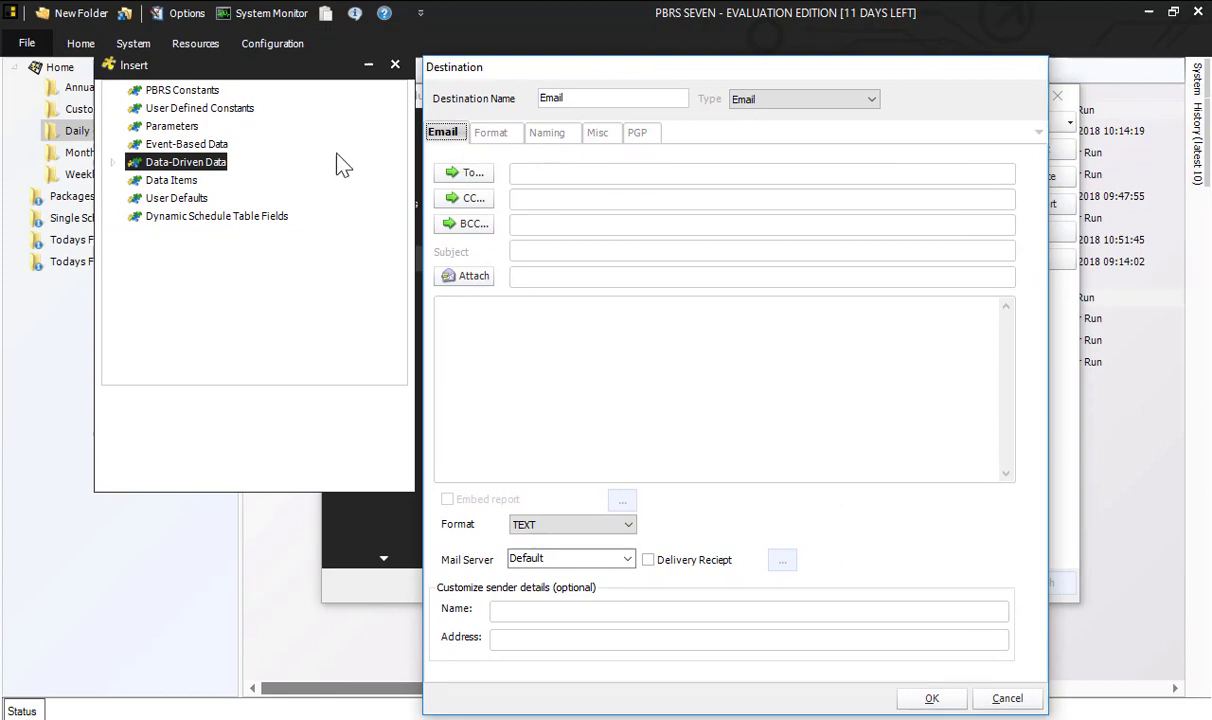
pyautogui.click(114, 164)
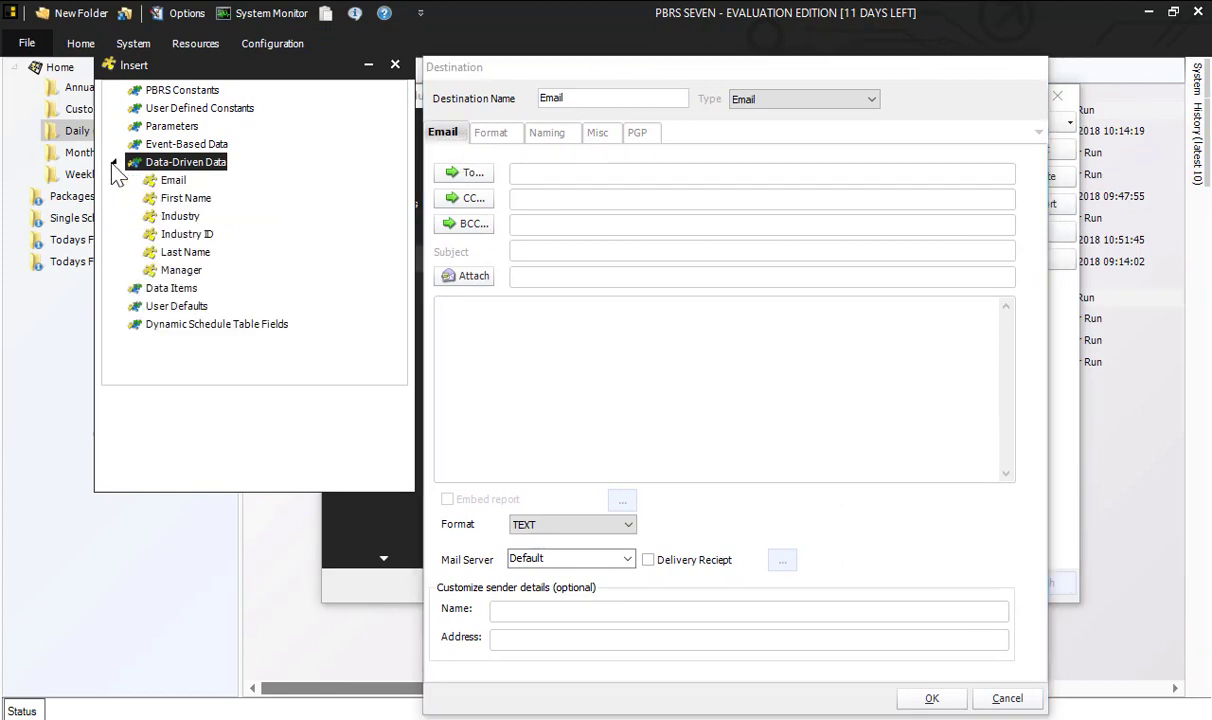
pyautogui.click(173, 180)
pyautogui.moveTo(173, 180); pyautogui.dragTo(563, 178)
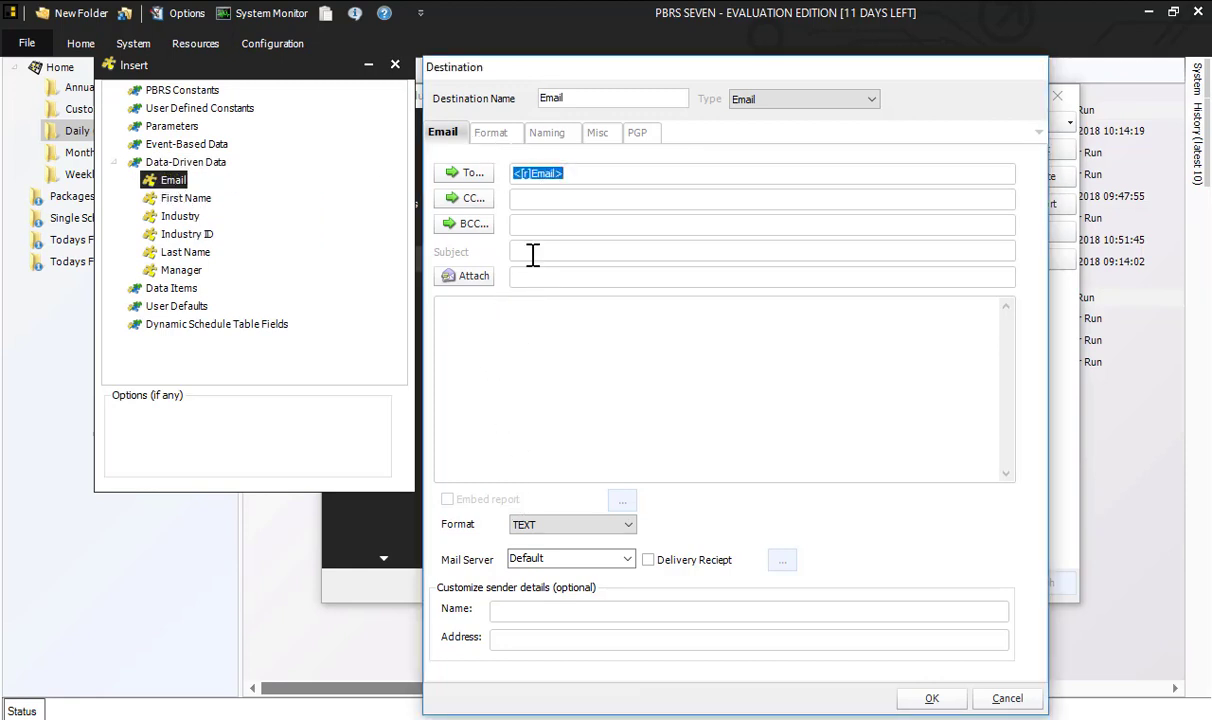
# Customize the output file name to 'Customer Profitability <[m]CurrentDate;yyyy-MM-dd>'.
pyautogui.click(549, 134)
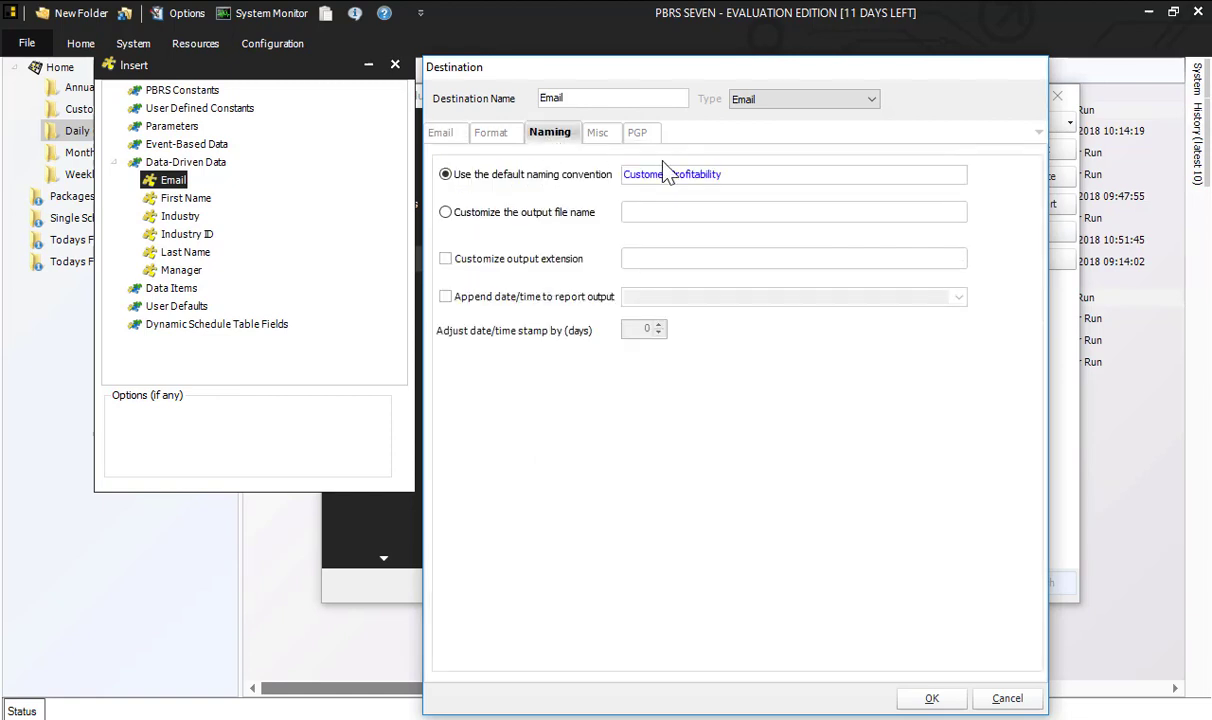
pyautogui.moveTo(744, 174); pyautogui.dragTo(626, 174)
pyautogui.hotkey('ctrl', 'c')
pyautogui.click(476, 220)
pyautogui.hotkey('ctrl', 'v')
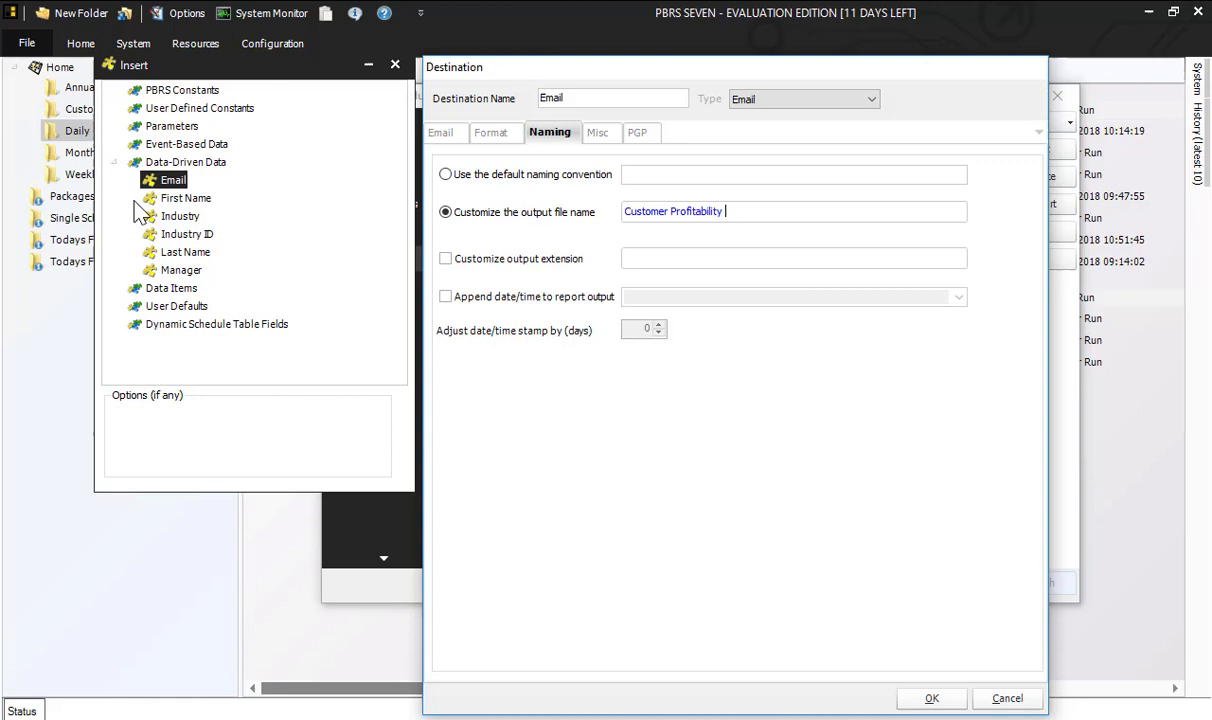
pyautogui.doubleClick(133, 90)
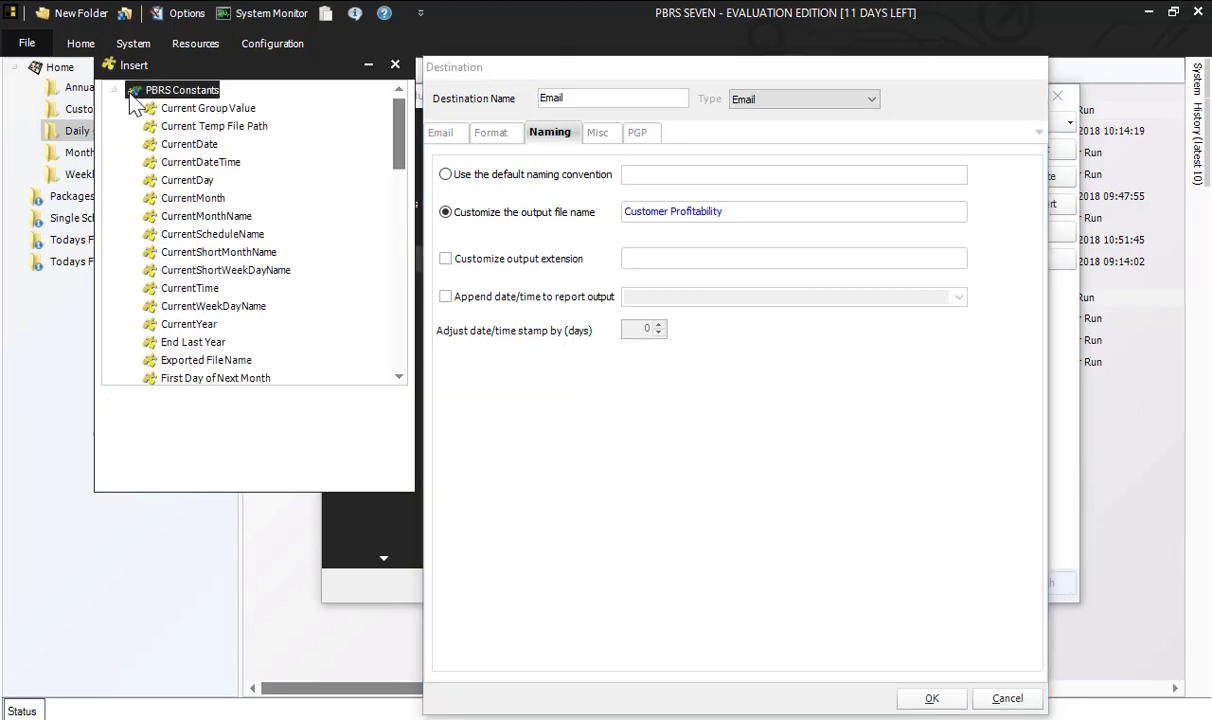
pyautogui.click(184, 147)
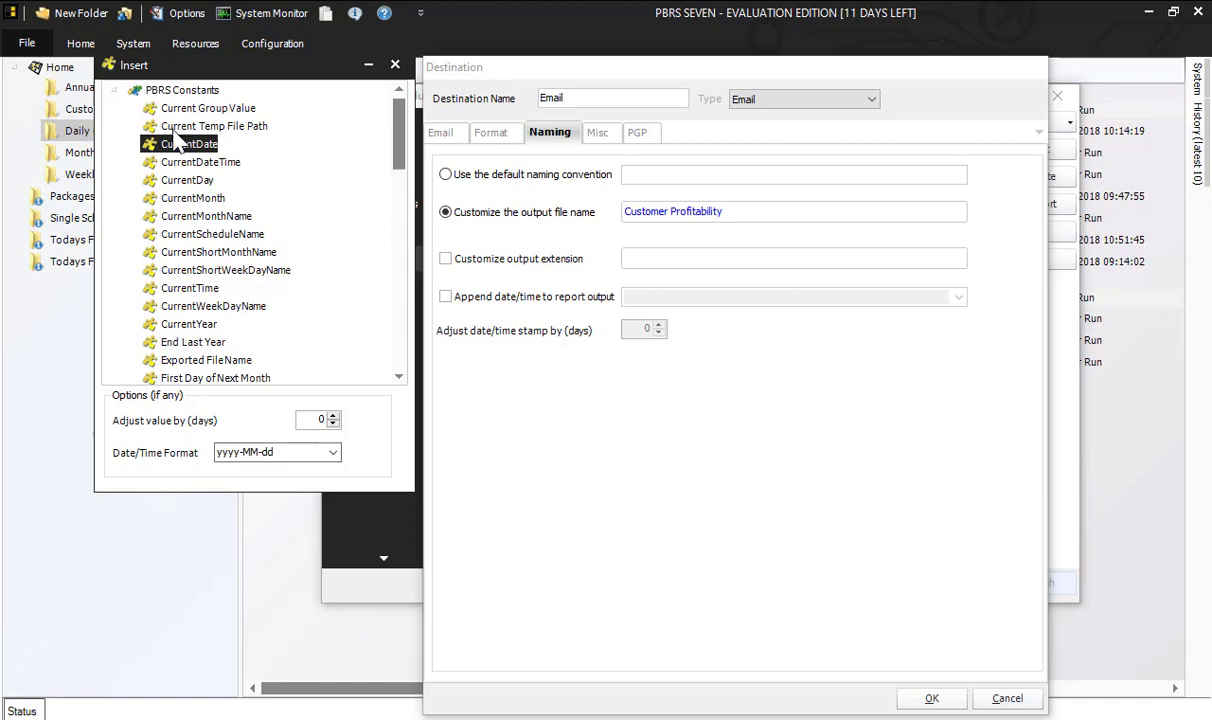
pyautogui.moveTo(175, 140); pyautogui.dragTo(572, 218)
pyautogui.hotkey('ctrl', 'c')
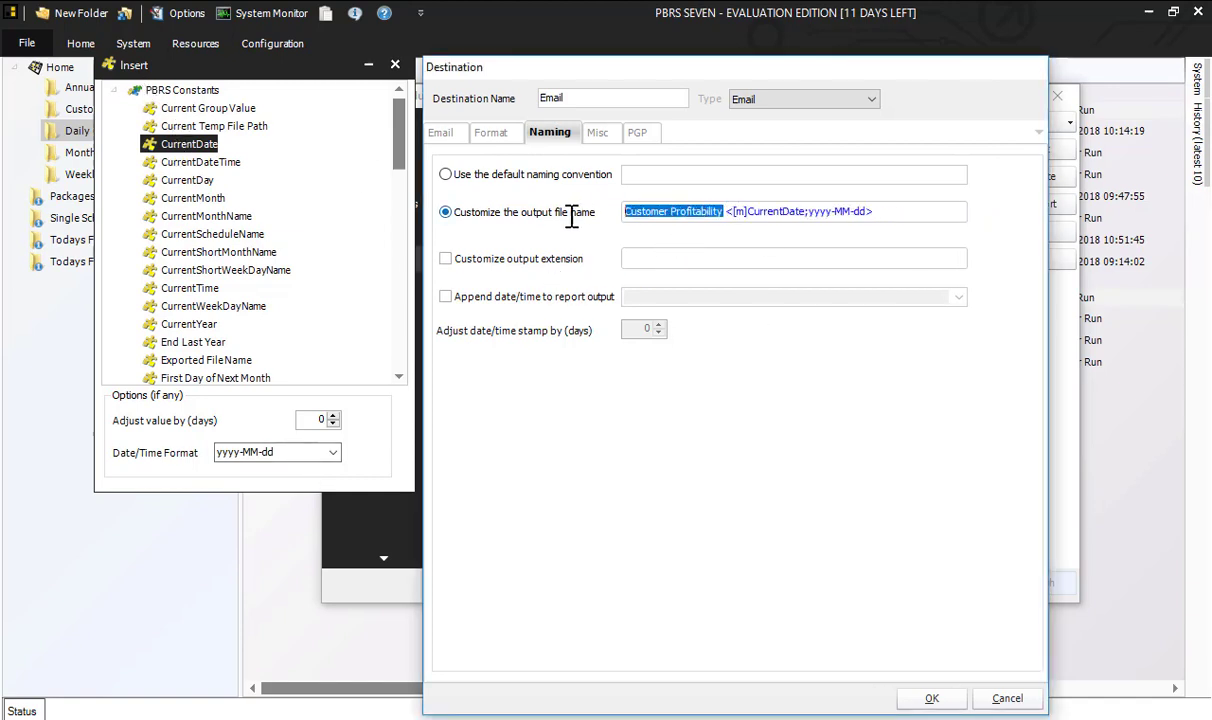
# Set the email subject to 'Customer Profitability Daily report'.
pyautogui.click(442, 134)
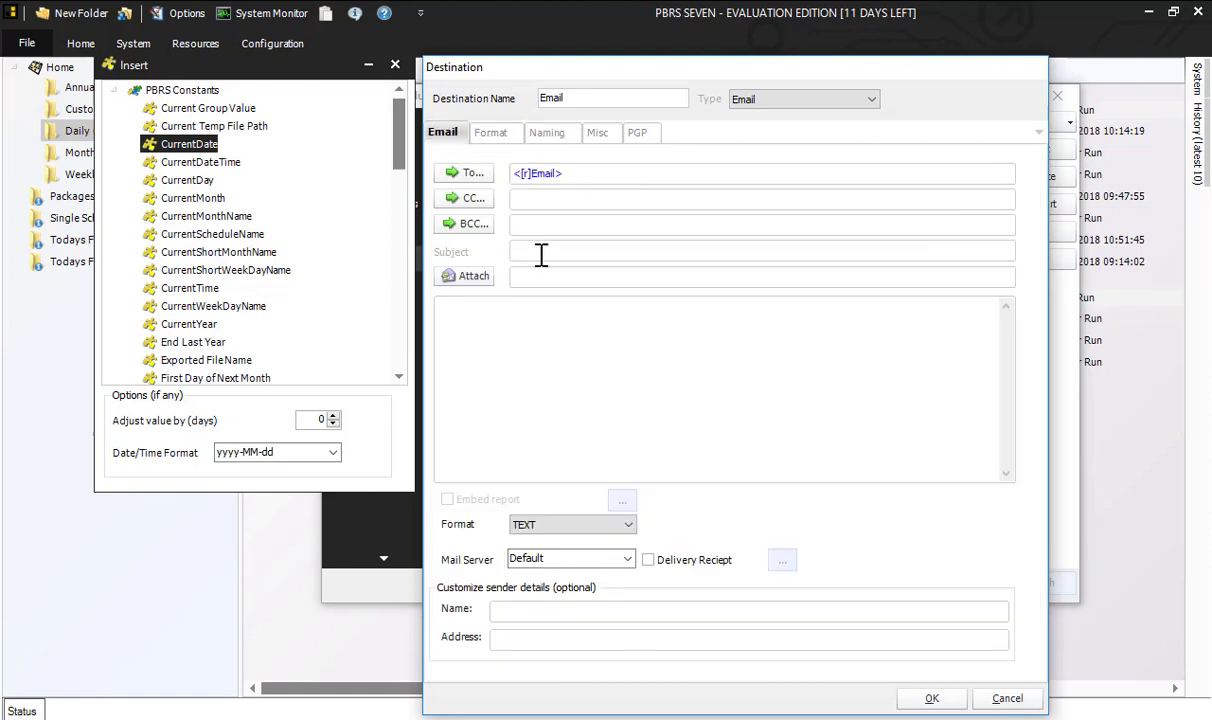
pyautogui.click(539, 252)
pyautogui.hotkey('ctrl', 'v')
# Set the report format to Acrobat Format (*.pdf).
pyautogui.click(507, 138)
pyautogui.click(720, 160)
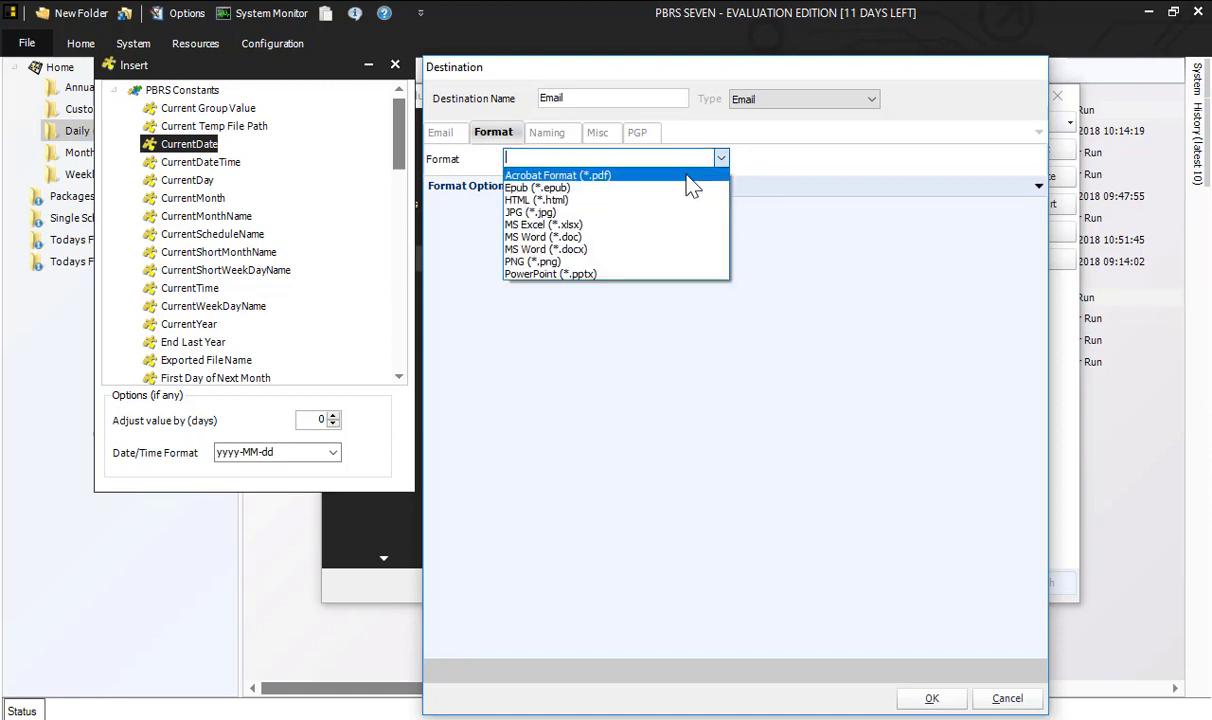
pyautogui.click(689, 178)
pyautogui.click(440, 133)
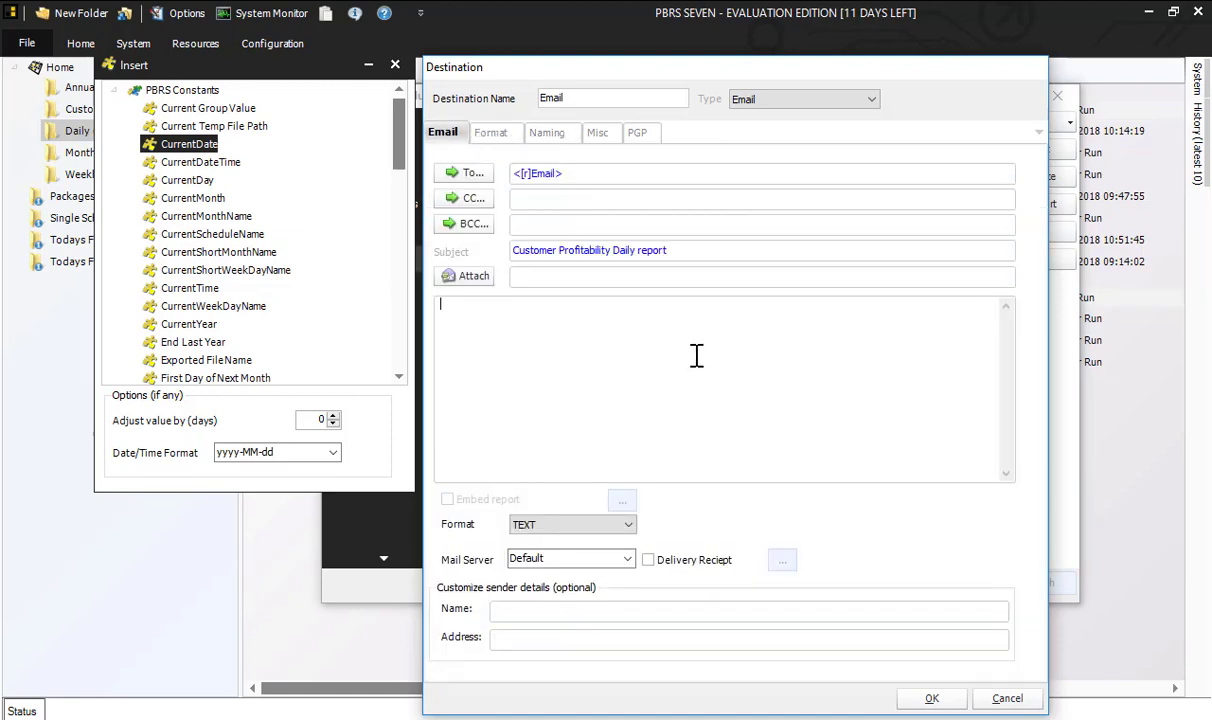
# Greet <[r]First Name> in the body and name the Customer Profitability Daily Report.
pyautogui.click(113, 90)
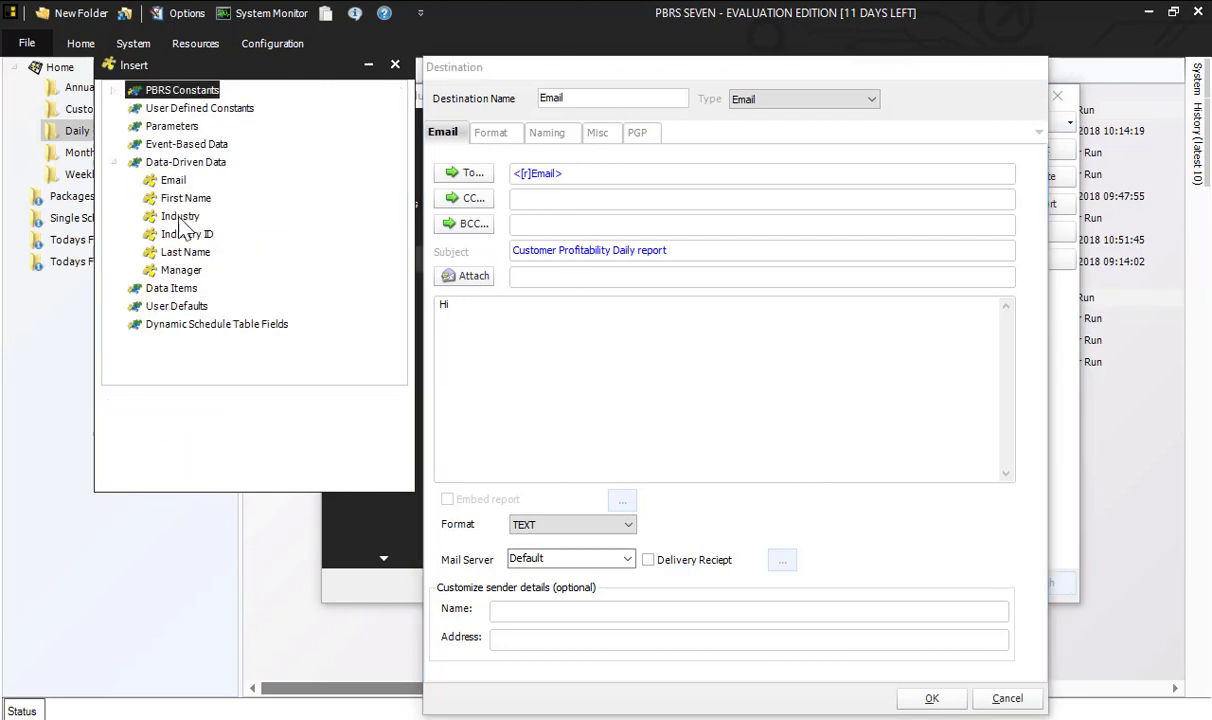
pyautogui.moveTo(175, 198); pyautogui.dragTo(557, 308)
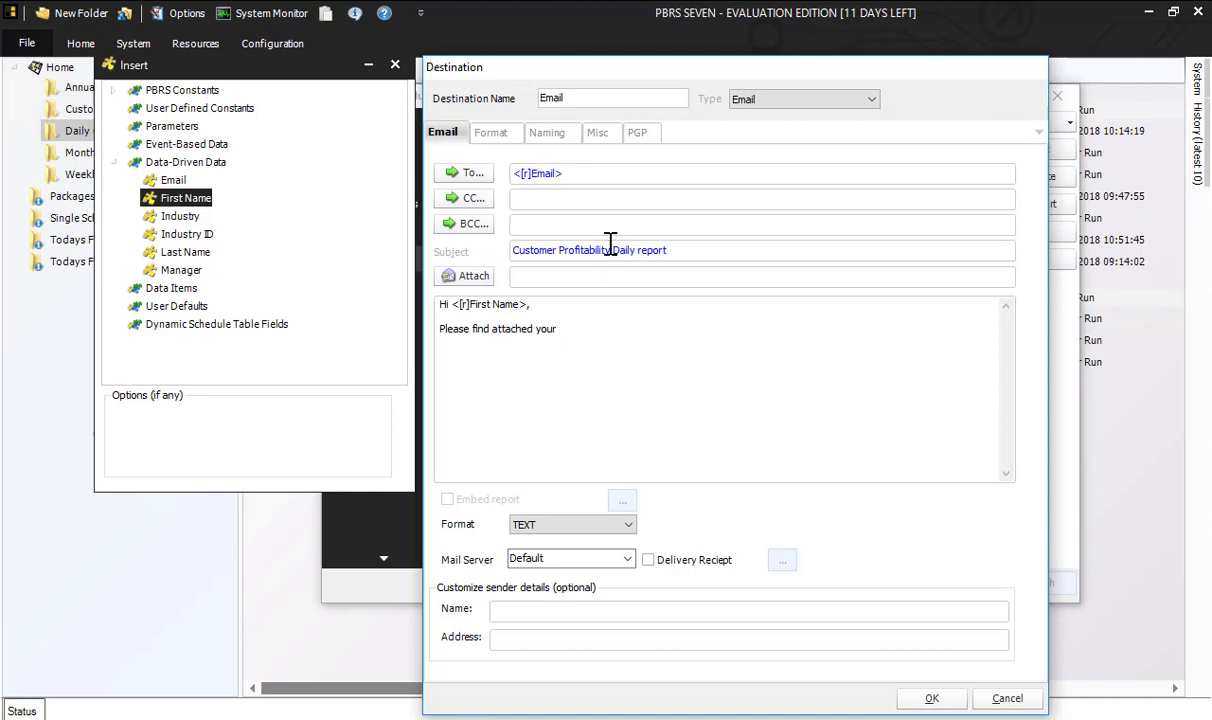
pyautogui.moveTo(667, 251); pyautogui.dragTo(511, 257)
pyautogui.hotkey('ctrl', 'c')
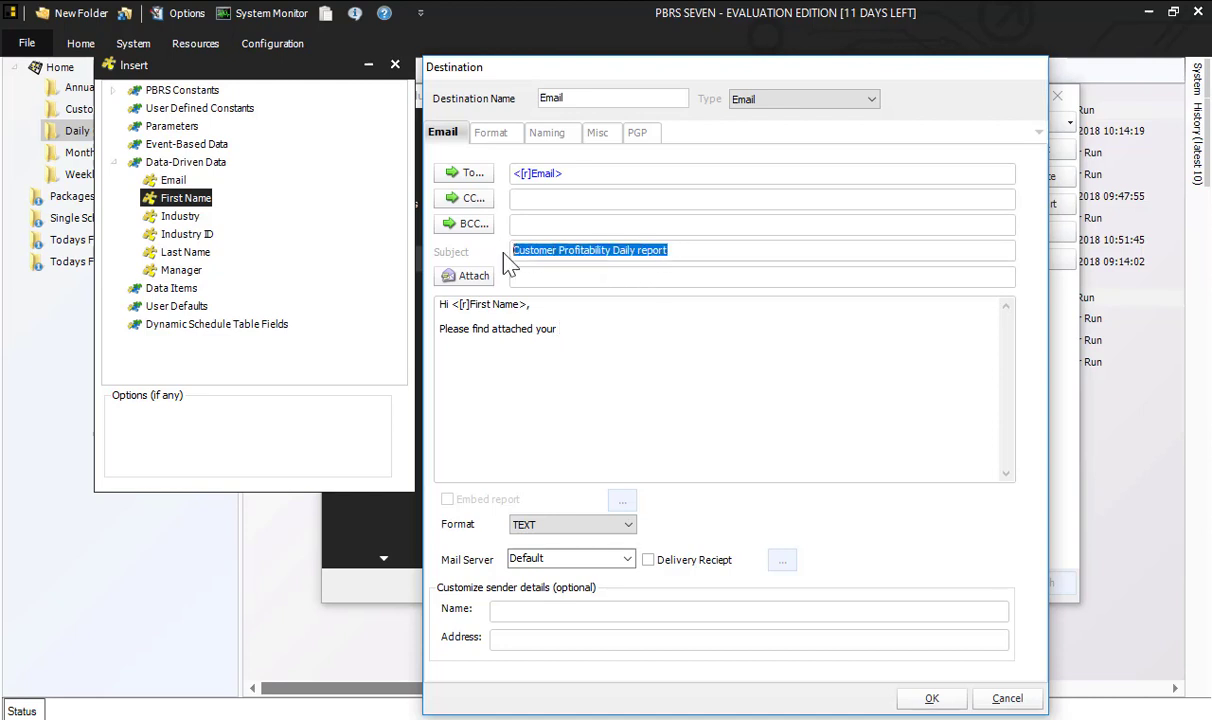
pyautogui.click(584, 332)
pyautogui.hotkey('ctrl', 'v')
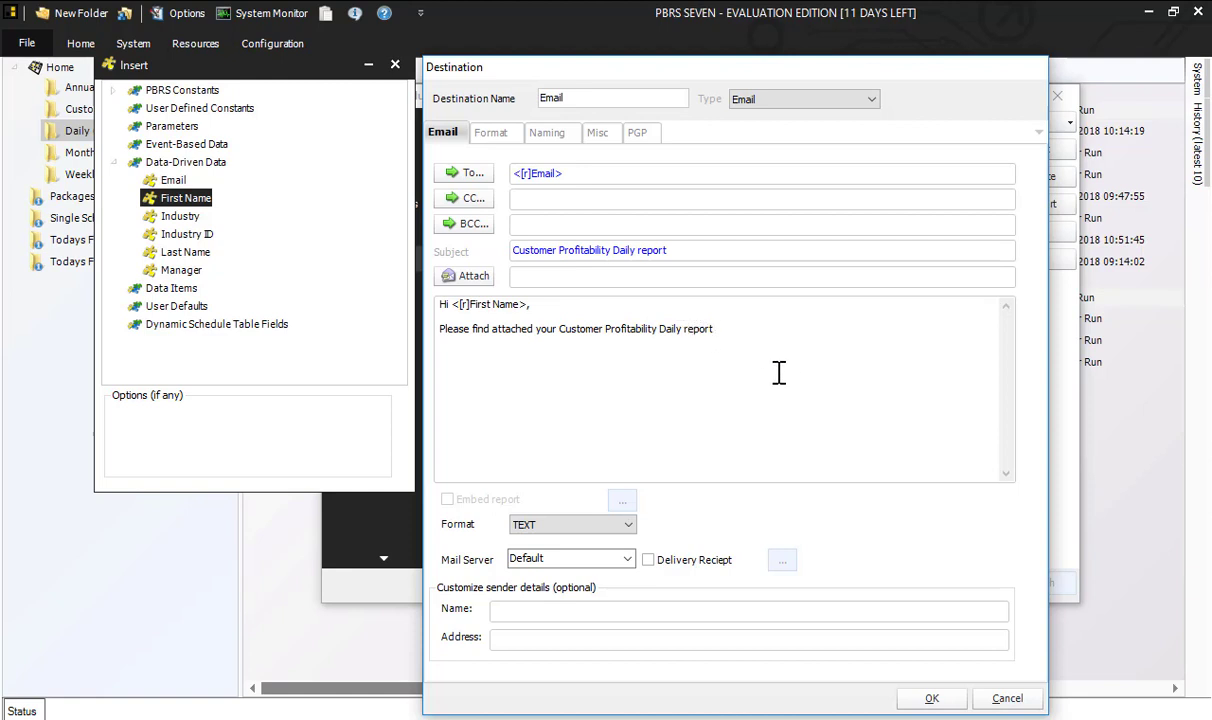
pyautogui.press('BackSpace')
pyautogui.press('BackSpace')
pyautogui.press('BackSpace')
pyautogui.press('BackSpace')
pyautogui.press('BackSpace')
pyautogui.press('BackSpace')
pyautogui.write('Report')
# End the sentence with <[m]CurrentDate;yyyy-MM-dd> and sign off with 'Thanks,' and the sender's name.
pyautogui.click(113, 90)
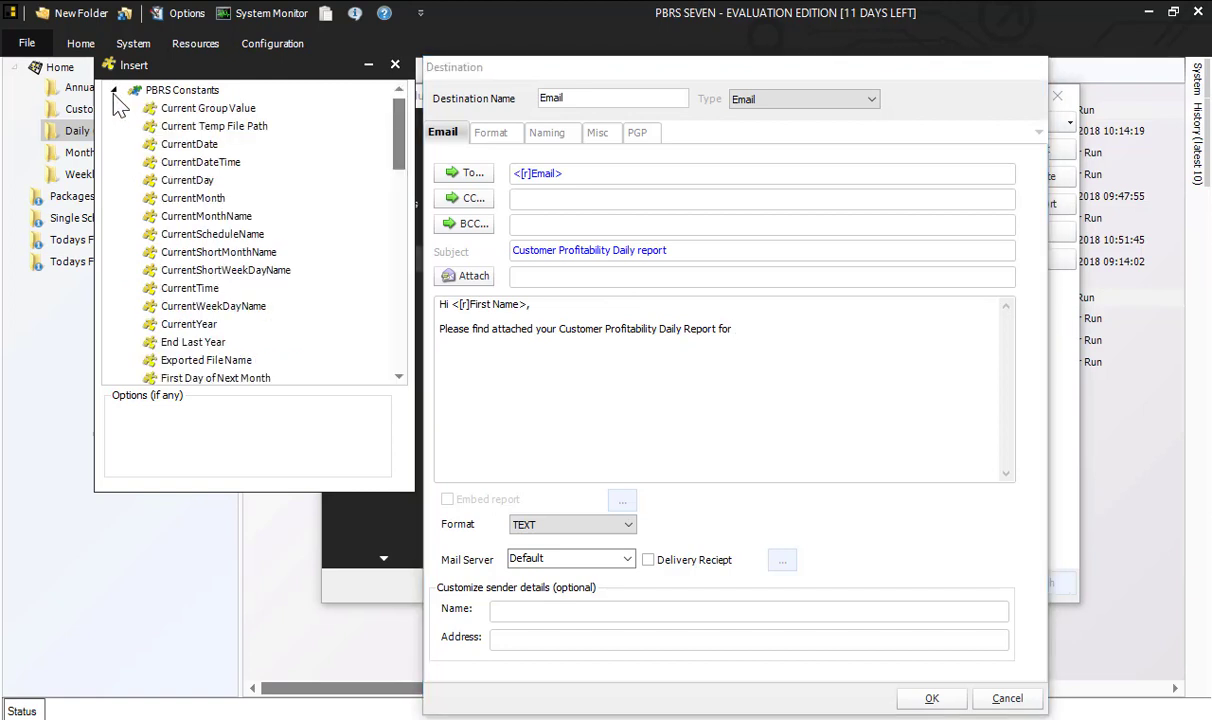
pyautogui.click(178, 146)
pyautogui.moveTo(178, 146); pyautogui.dragTo(825, 333)
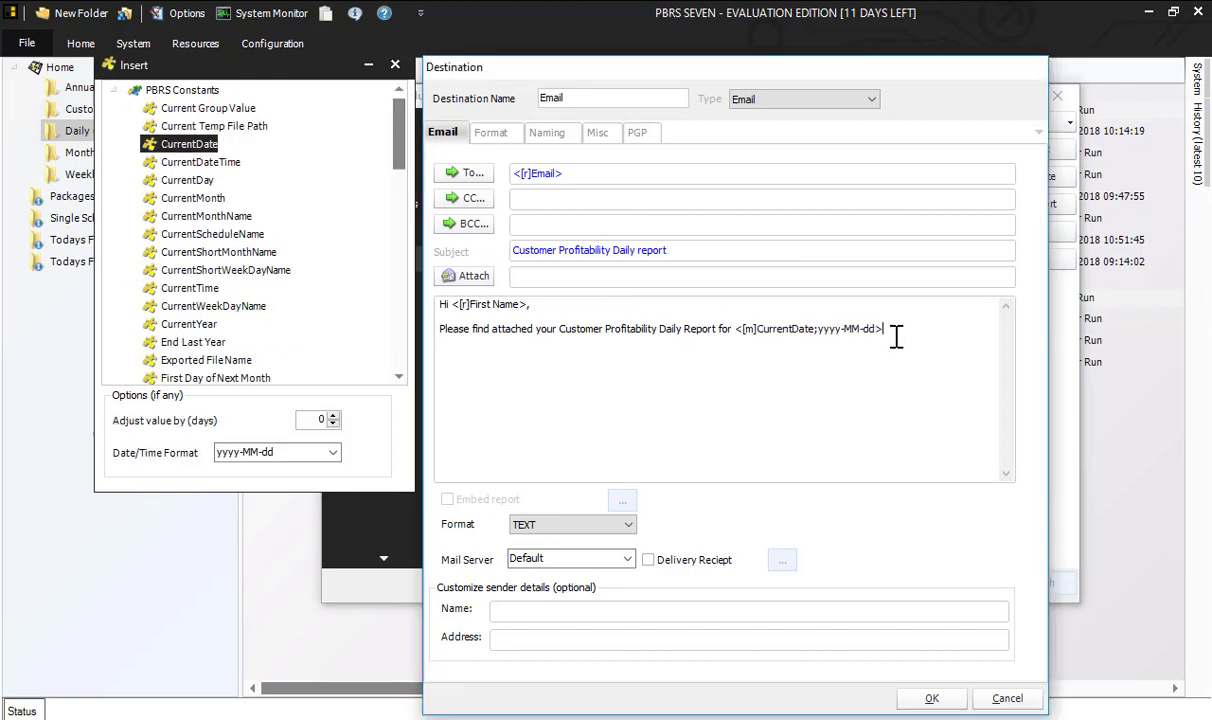
pyautogui.press('Return')
pyautogui.write('Thanks,')
pyautogui.press('Return')
pyautogui.write('Sarah')
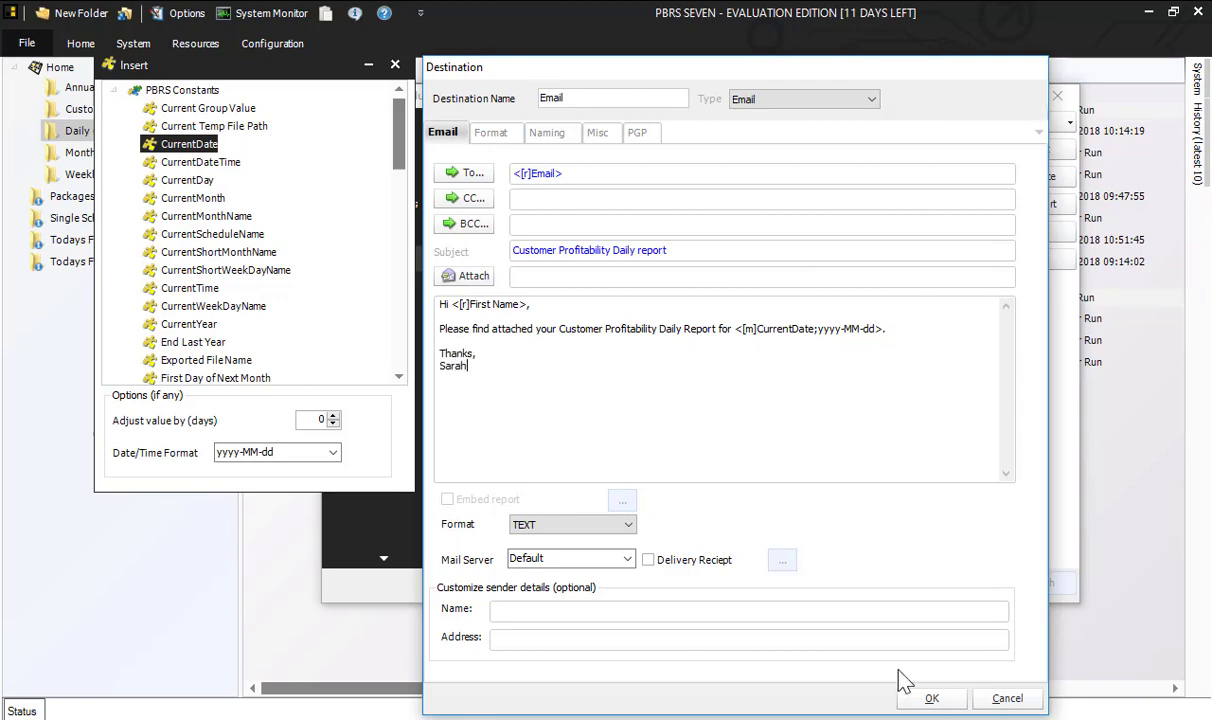
# Save the Email destination and finish the data-driven schedule past Exception Handling and Custom Tasks.
pyautogui.click(929, 699)
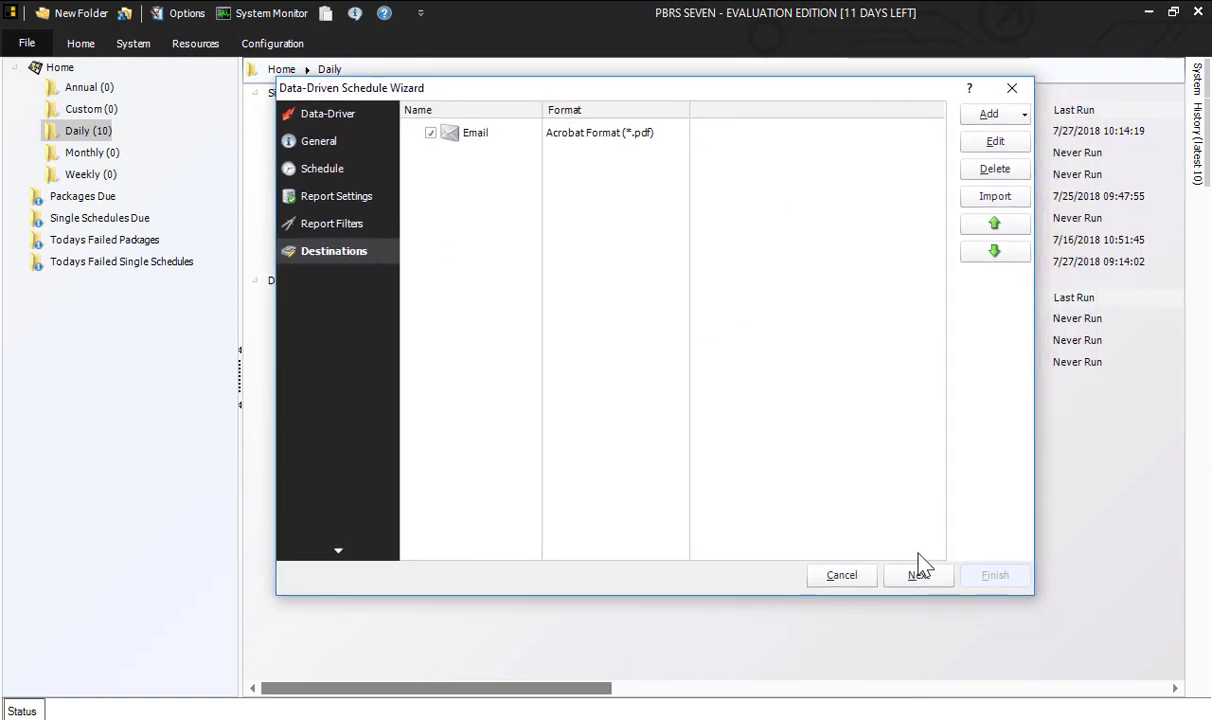
pyautogui.click(918, 576)
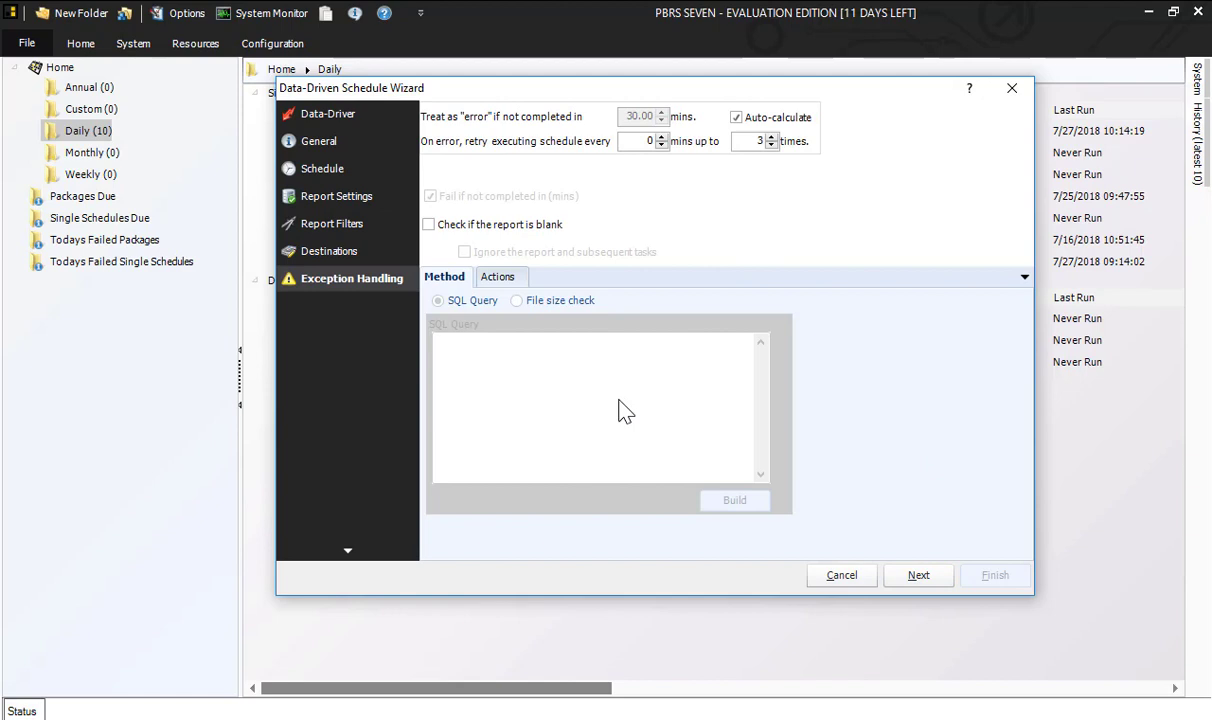
pyautogui.click(929, 577)
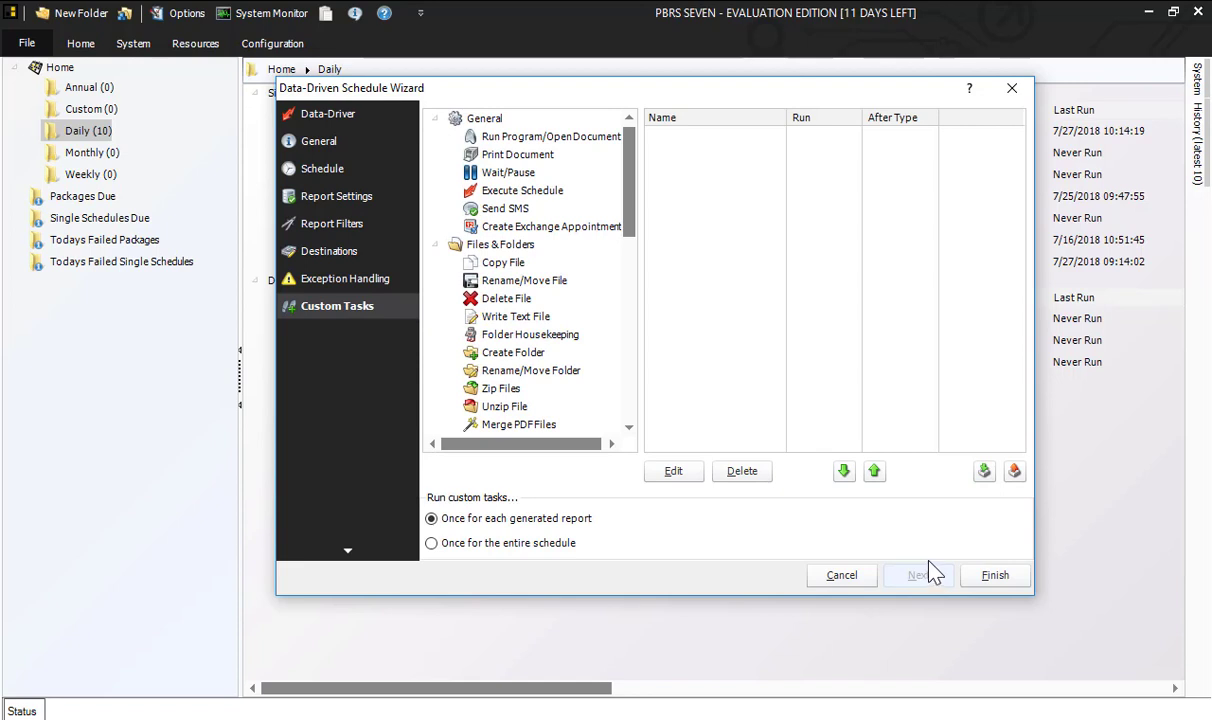
pyautogui.click(995, 576)
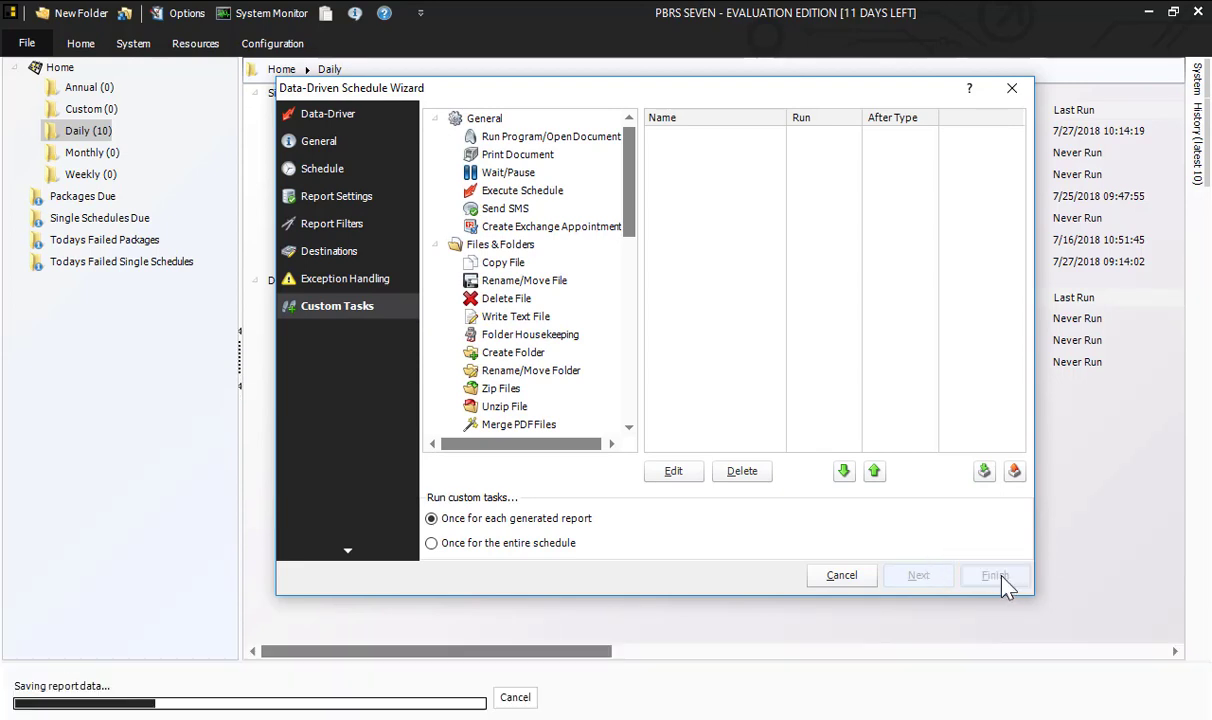